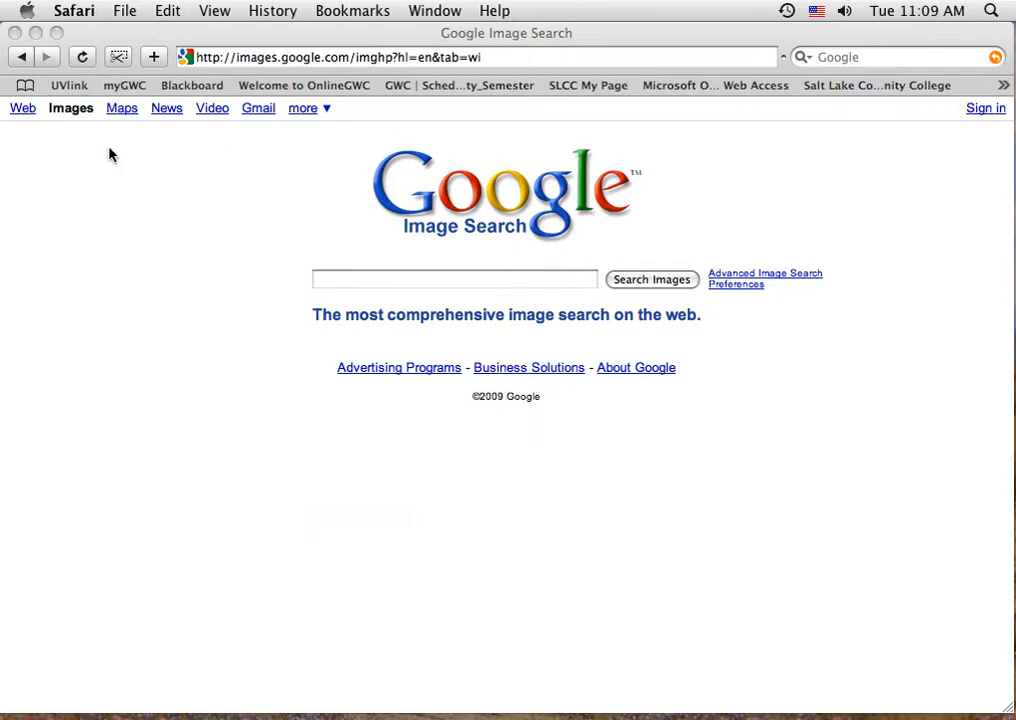
Search Google Images for "waterfall" and limit the results to large images
click(318, 285)
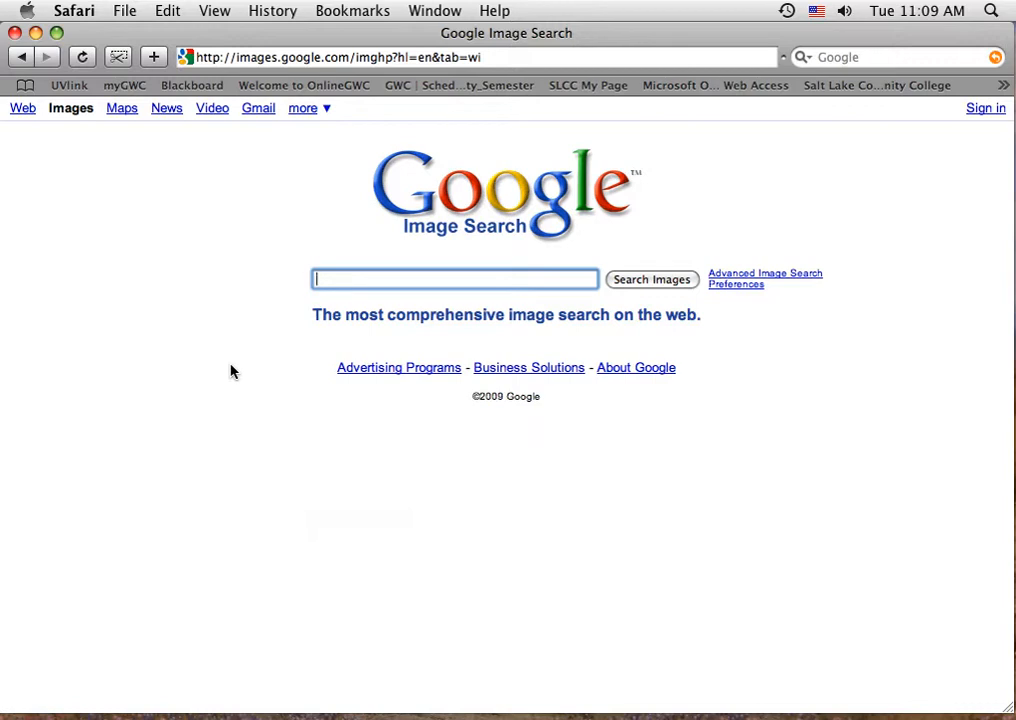
text(waterfall)
click(643, 287)
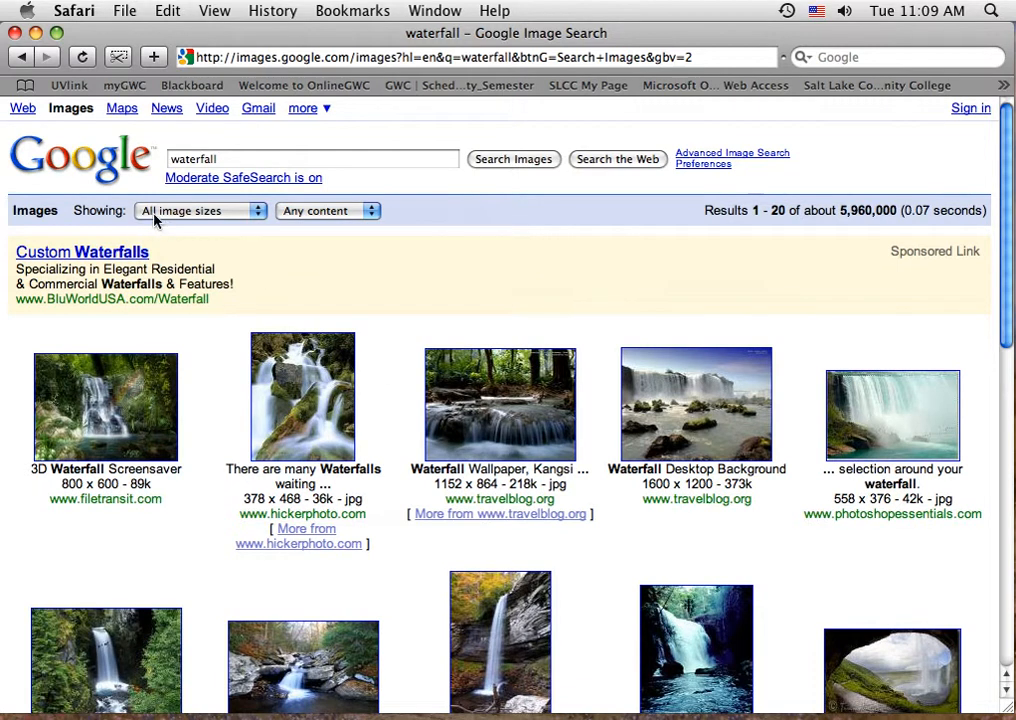
click(262, 213)
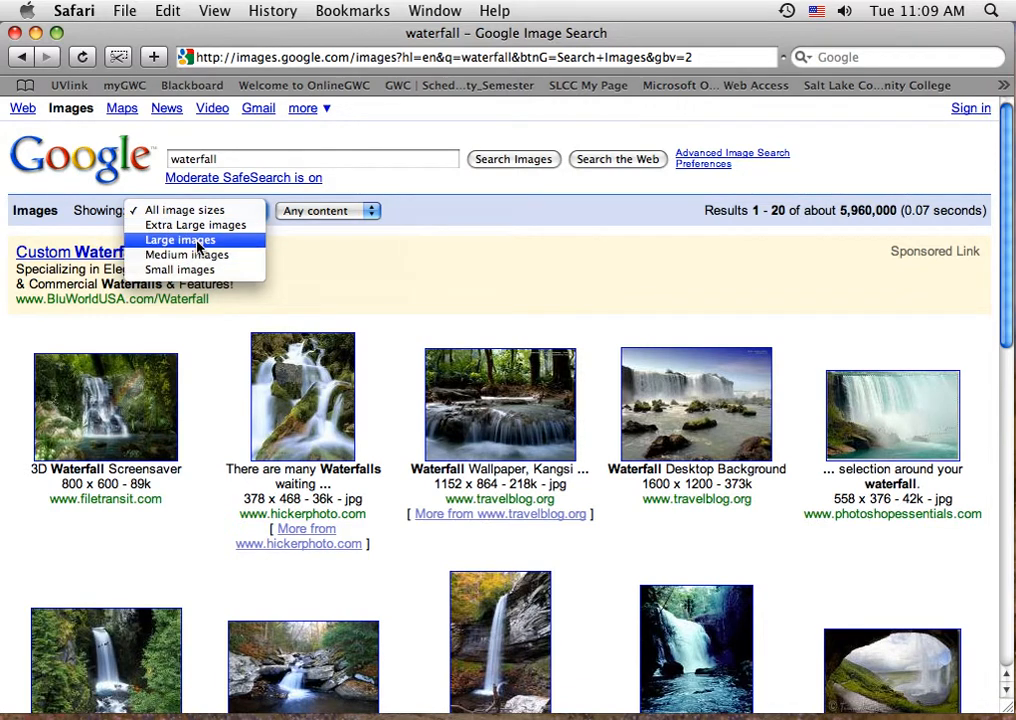
click(199, 242)
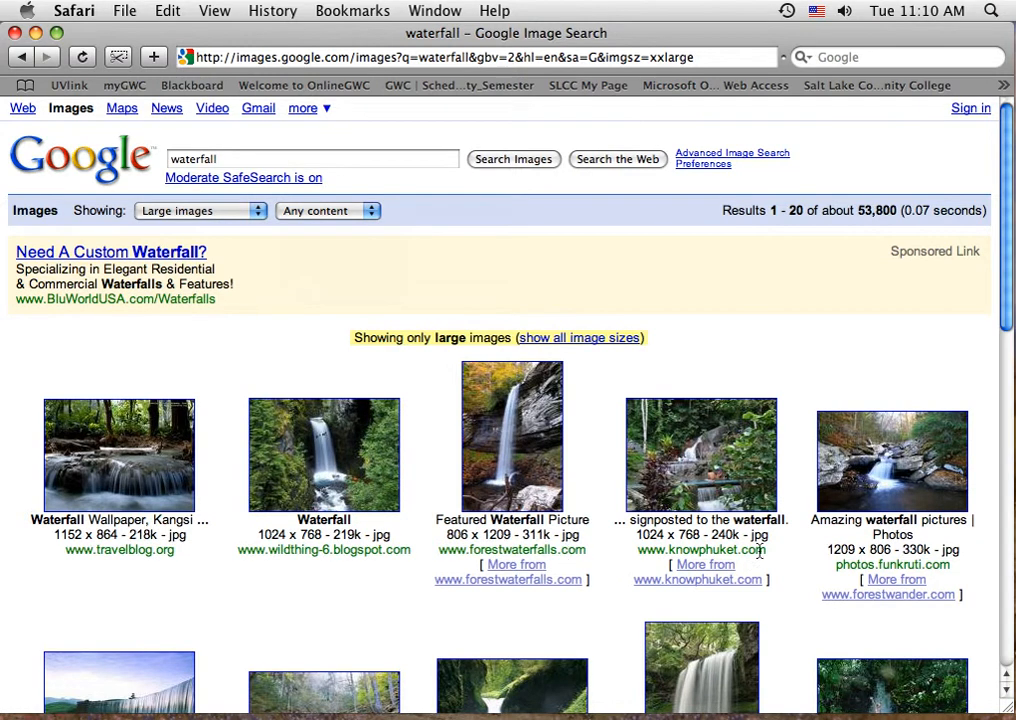
Look through the first page of large waterfall images and go on to results page 10
scroll(765, 548, down, 5)
scroll(776, 556, down, 2)
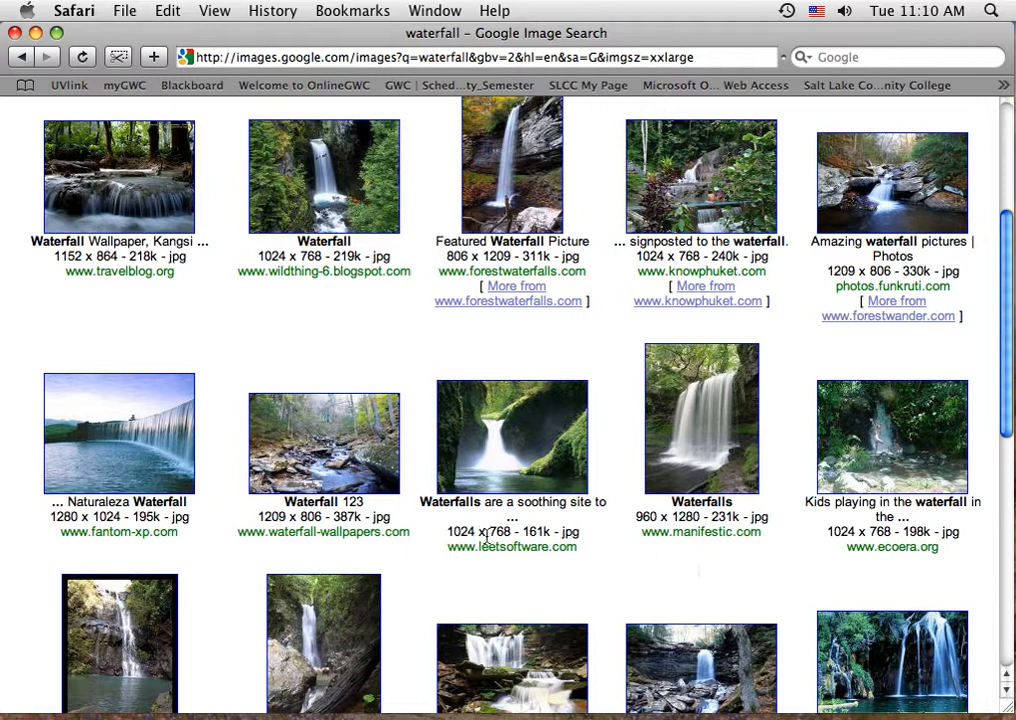
scroll(489, 540, down, 1)
scroll(490, 537, down, 2)
scroll(523, 518, down, 5)
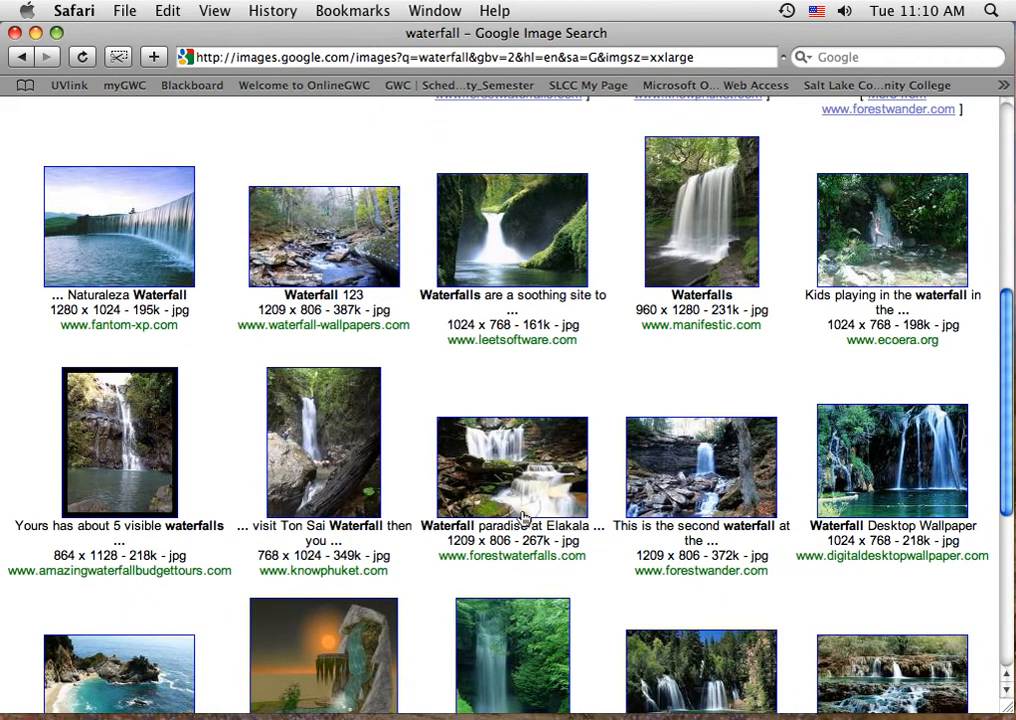
scroll(522, 515, down, 1)
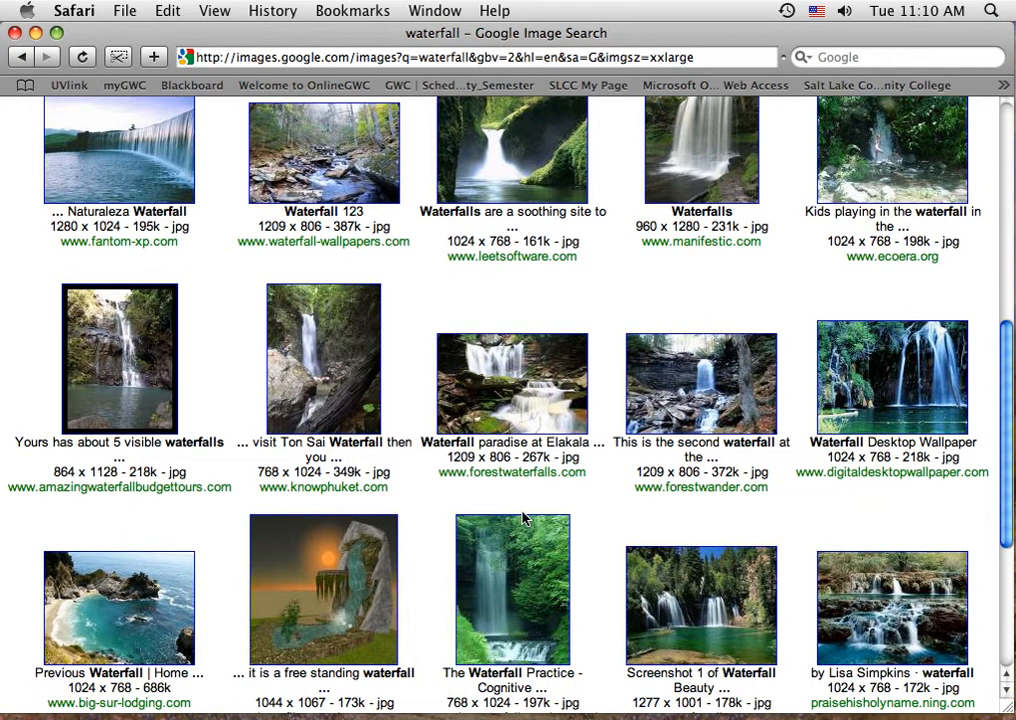
scroll(535, 505, down, 2)
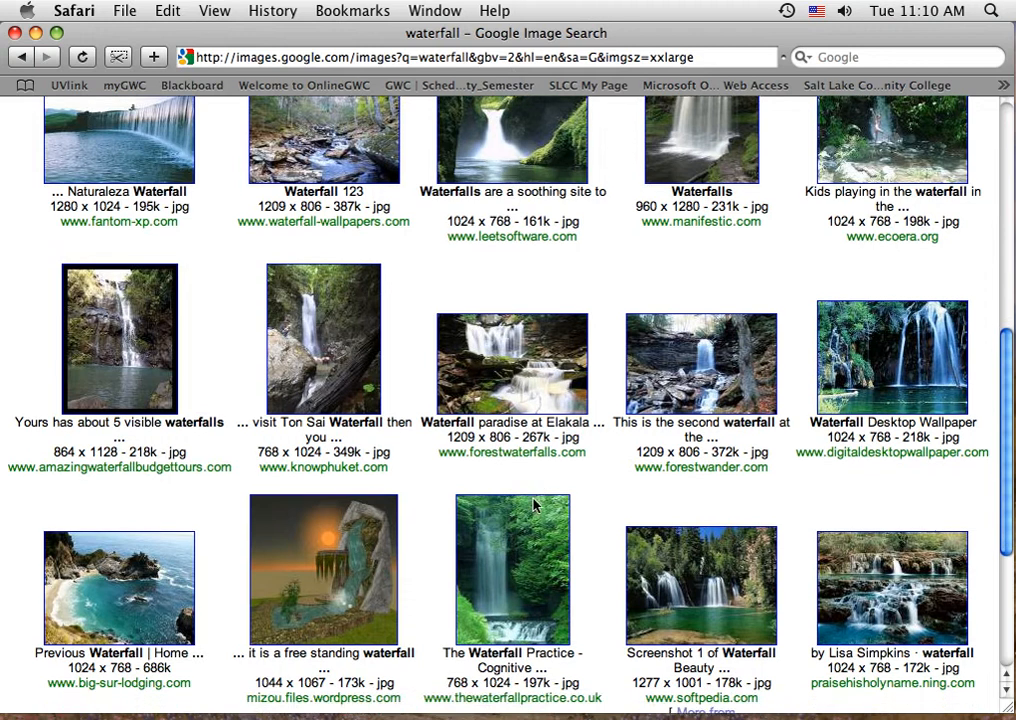
scroll(525, 515, down, 4)
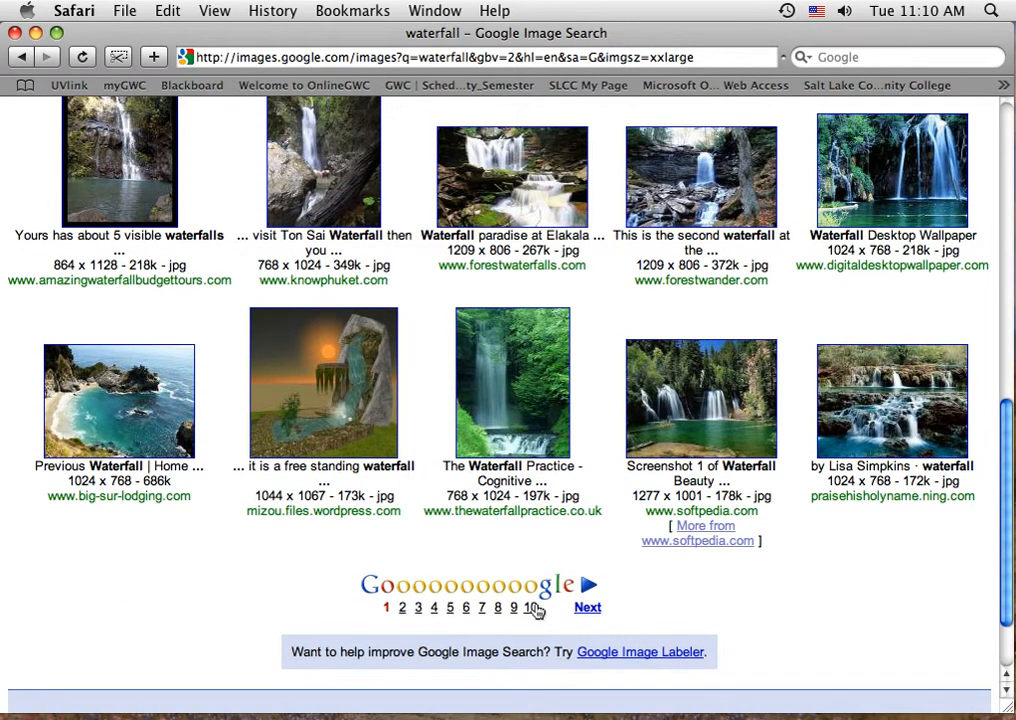
click(530, 610)
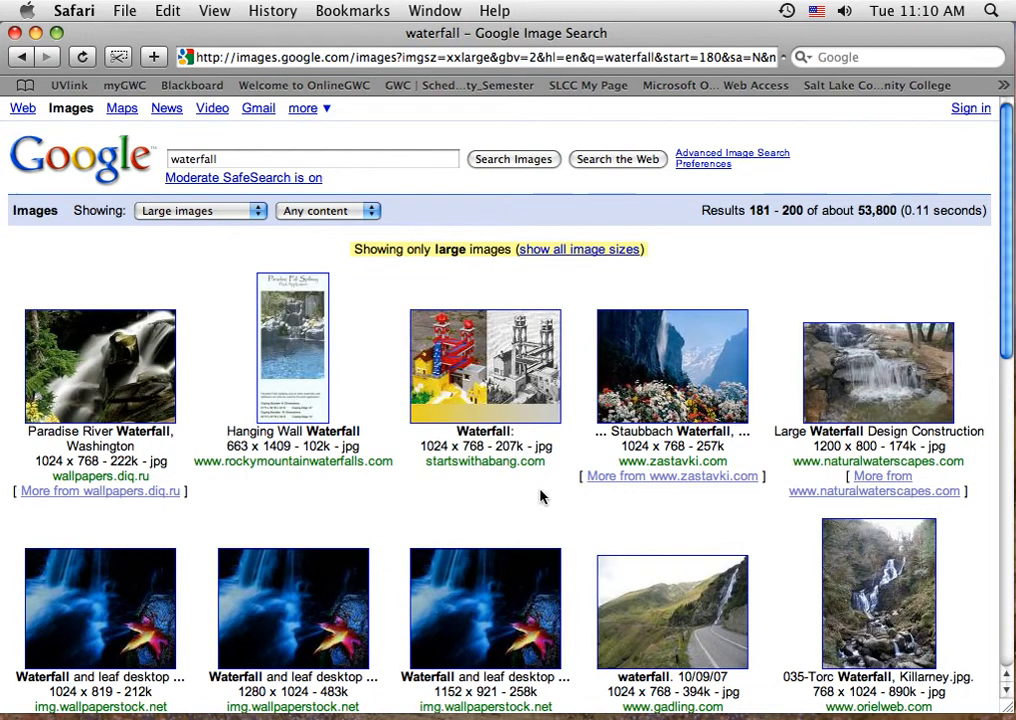
Examine the waterfall images on results page 10 and on results page 19
scroll(541, 495, down, 5)
scroll(541, 495, down, 12)
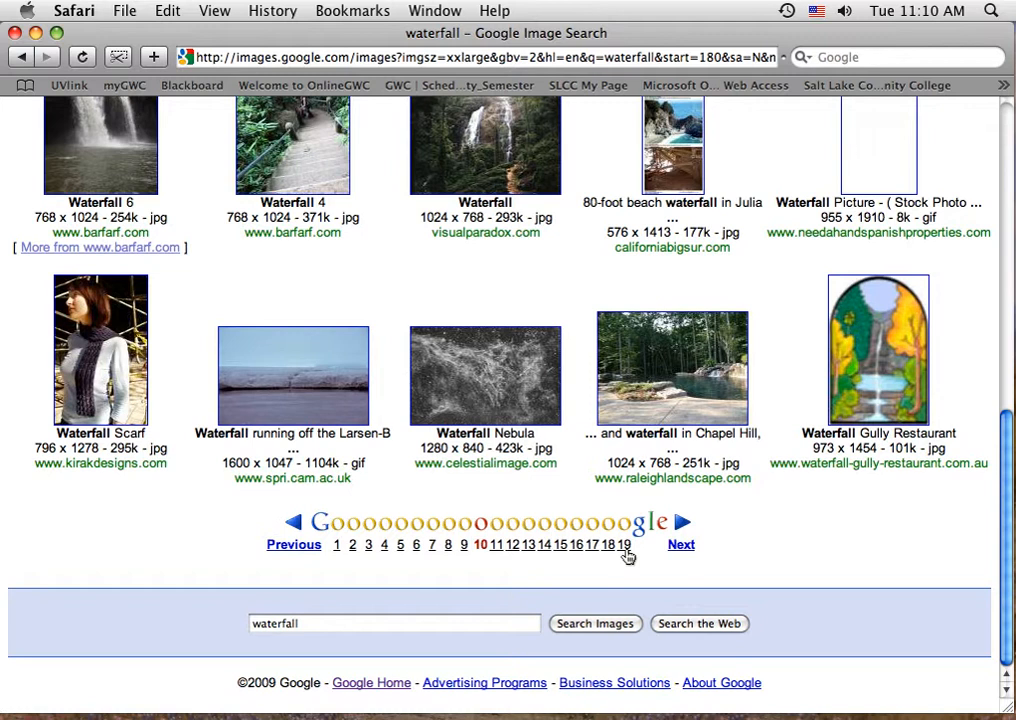
click(625, 550)
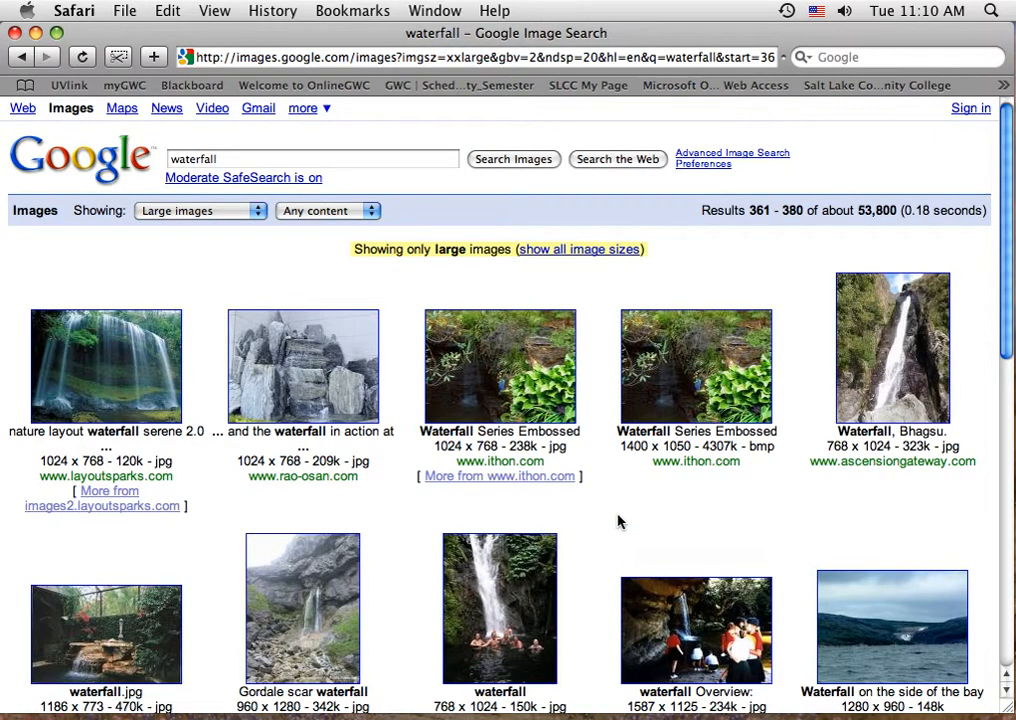
scroll(618, 521, down, 10)
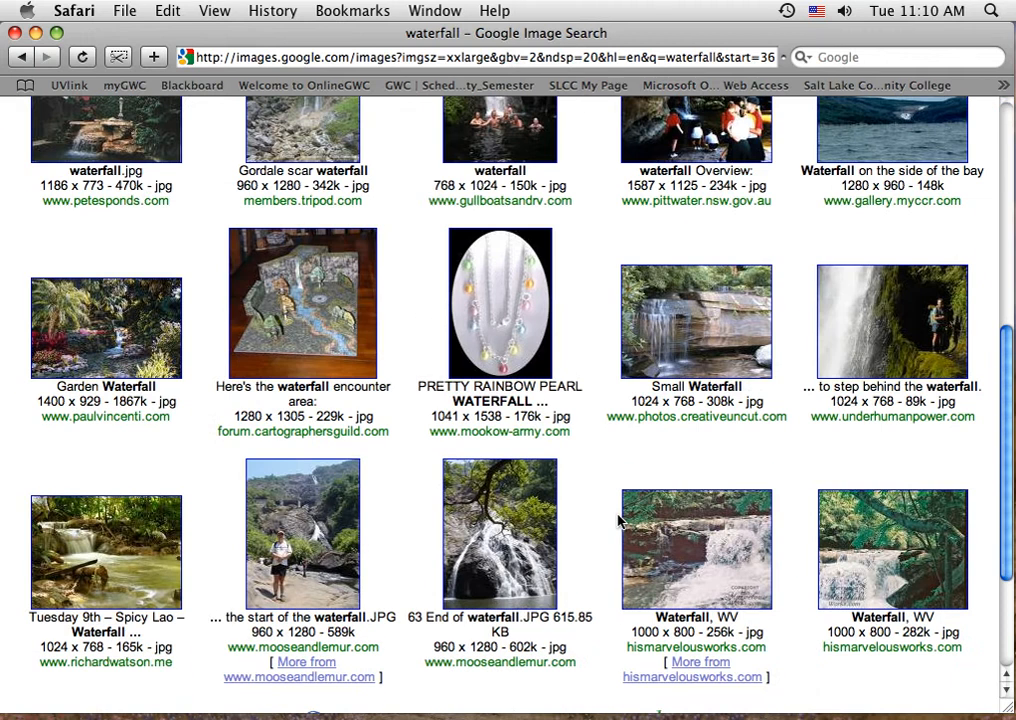
scroll(618, 521, down, 3)
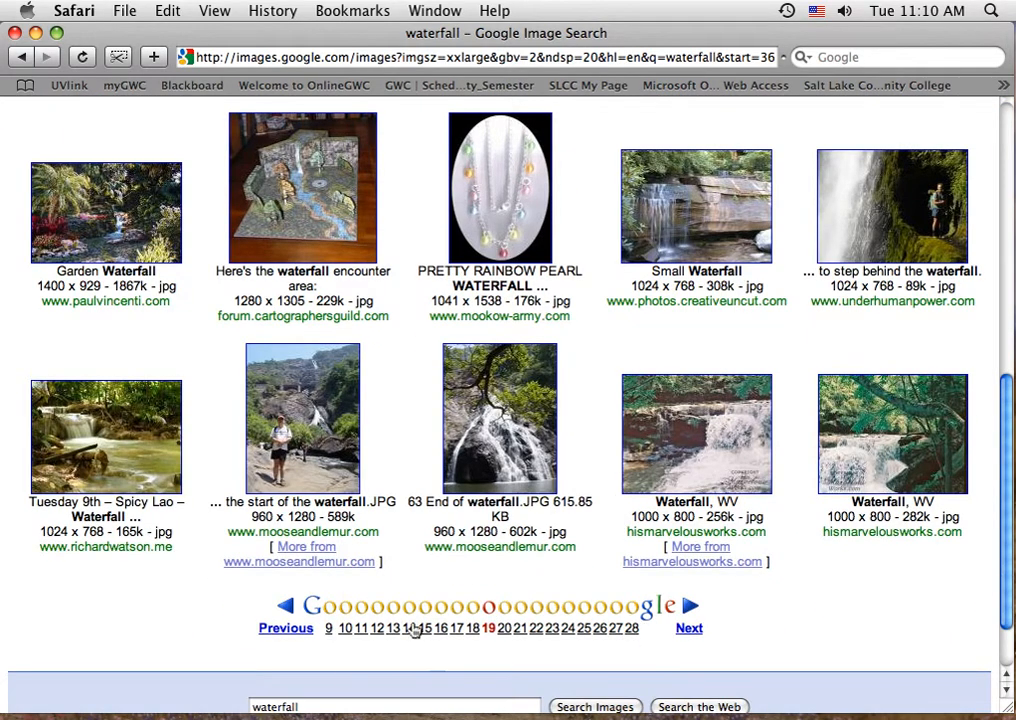
Go back to the first page of waterfall results by way of page 9
click(329, 628)
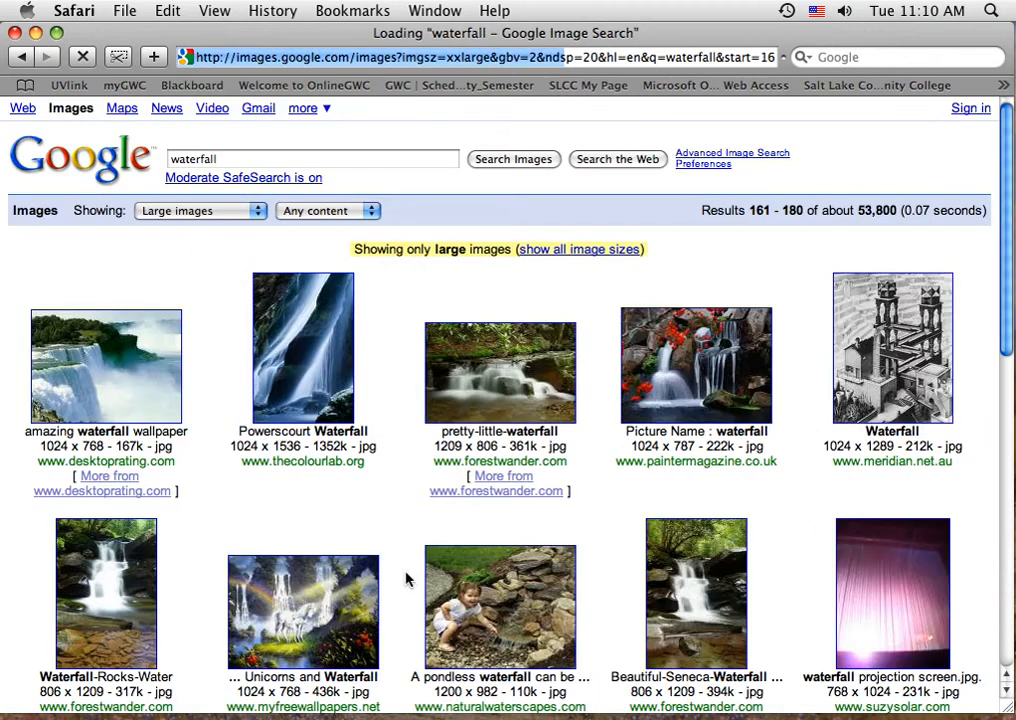
scroll(406, 578, down, 10)
click(345, 549)
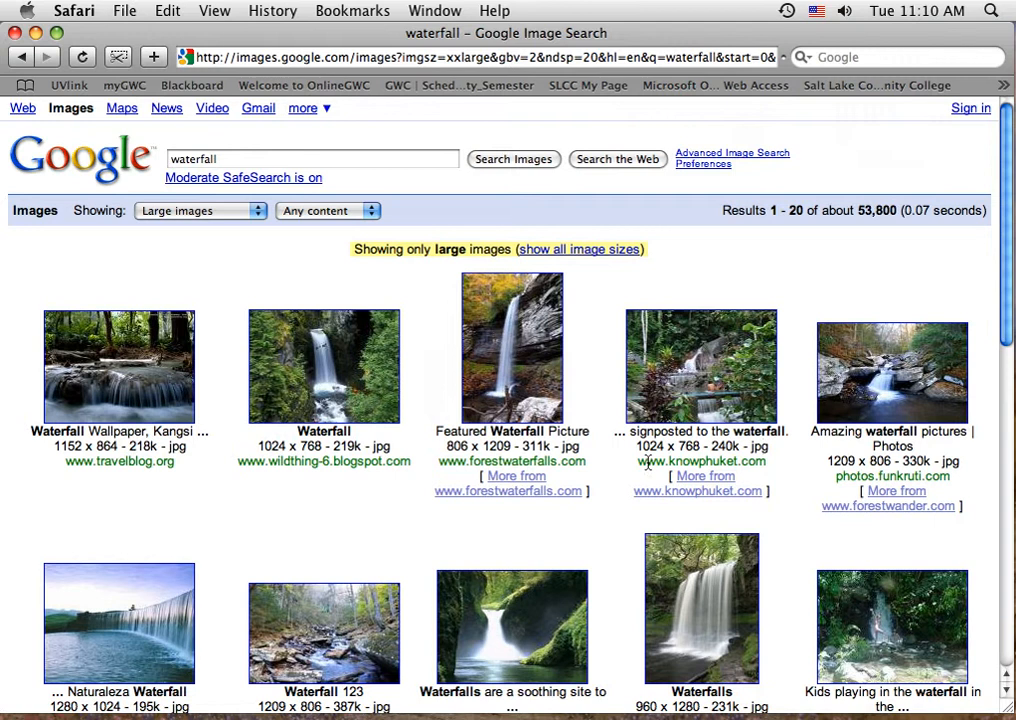
Open the "Waterfall paradise at Elakala" image result from forestwaterfalls.com
scroll(648, 462, down, 1)
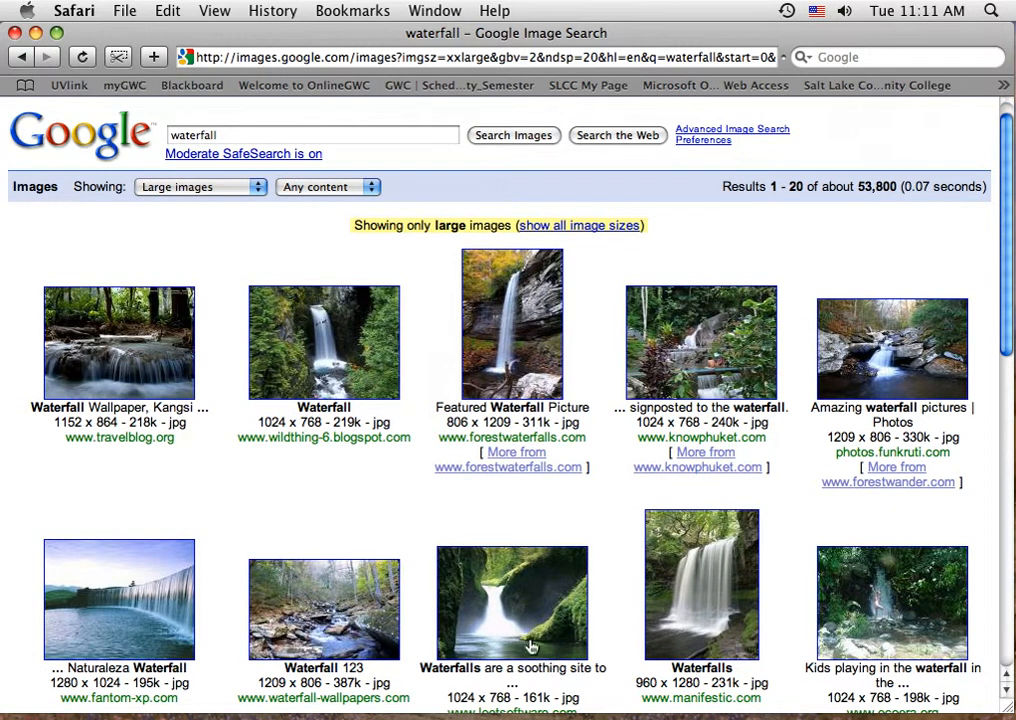
scroll(556, 528, up, 1)
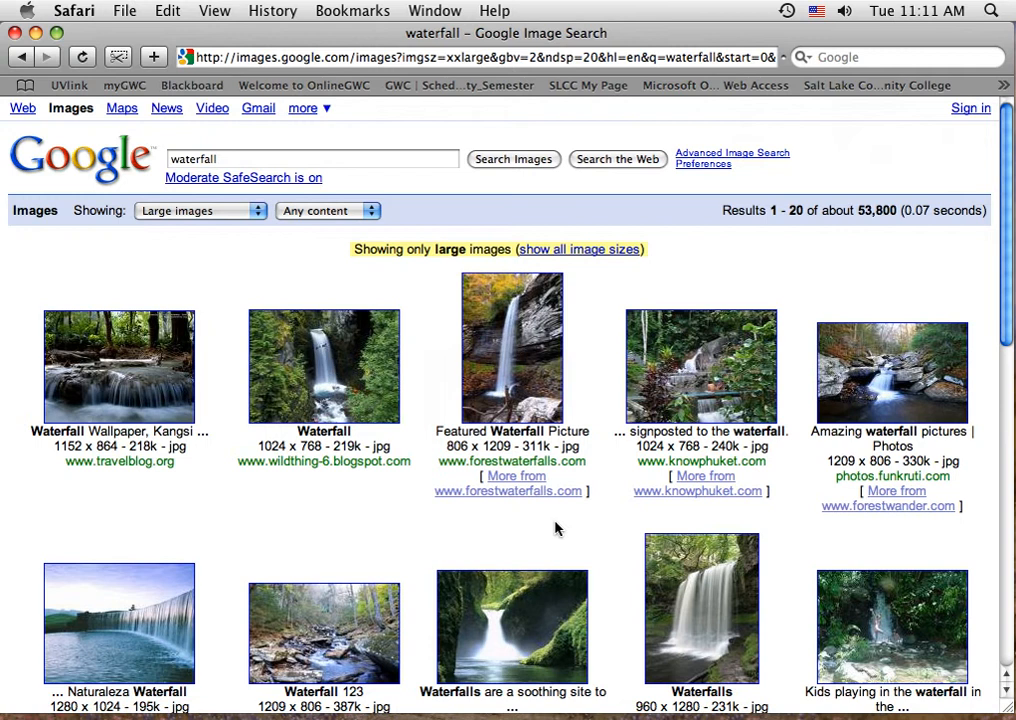
scroll(556, 528, down, 4)
scroll(556, 528, down, 10)
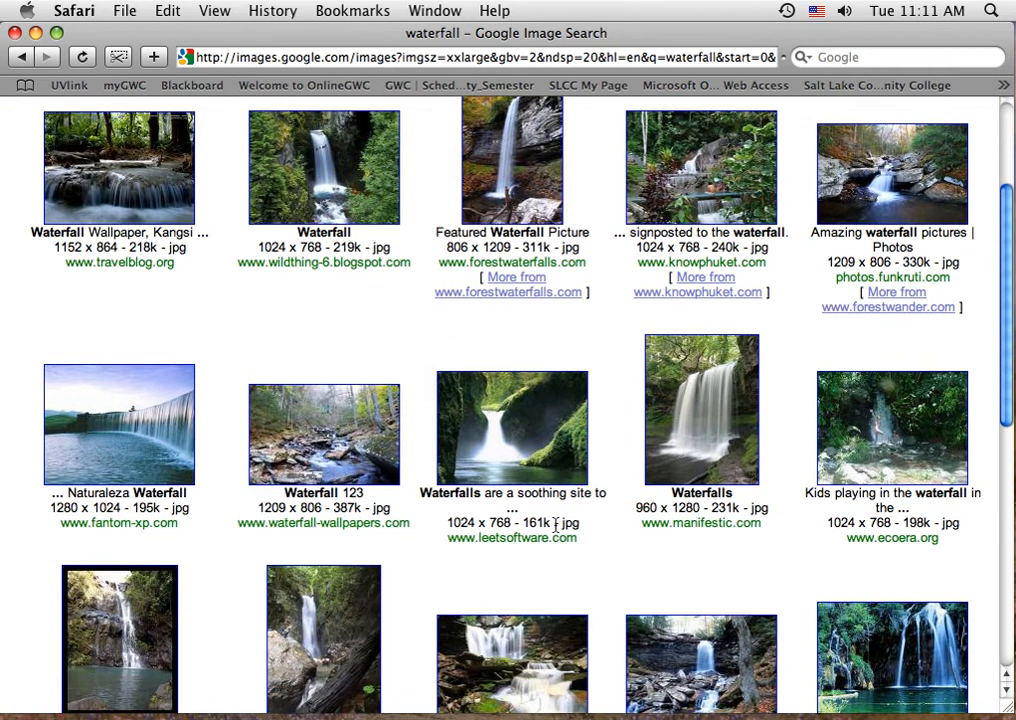
scroll(556, 528, down, 1)
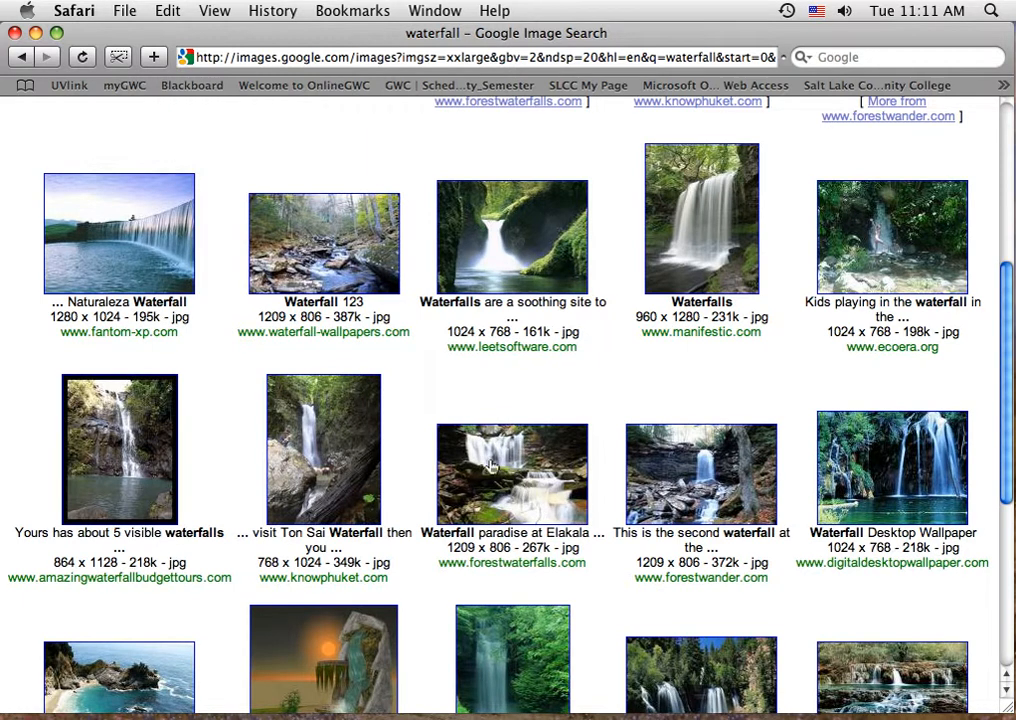
scroll(495, 465, down, 1)
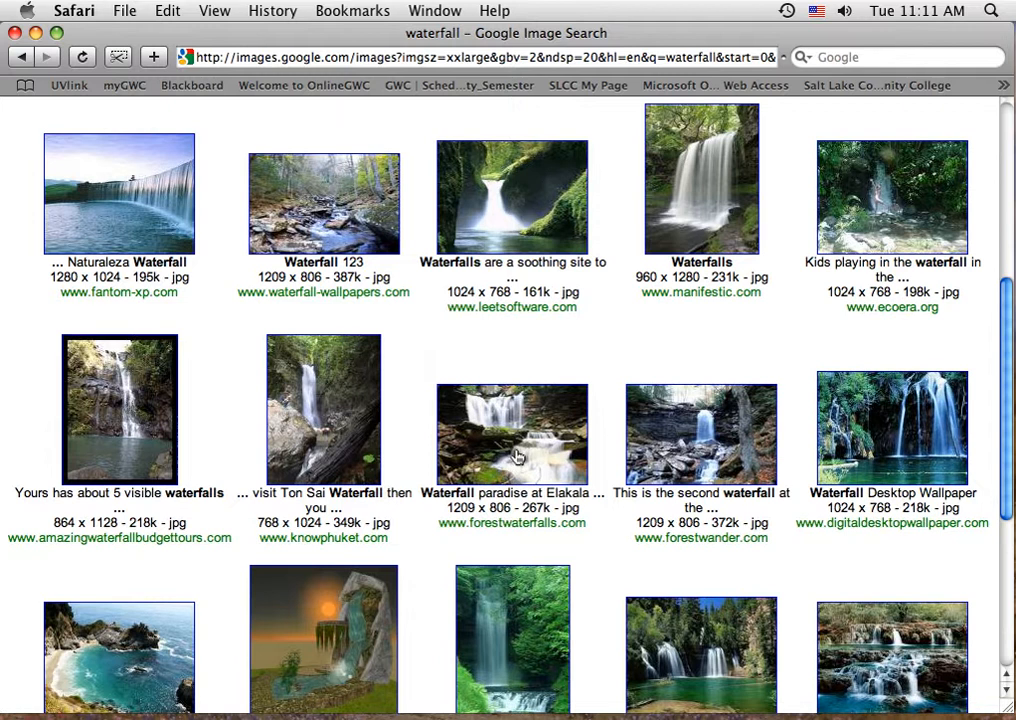
click(515, 453)
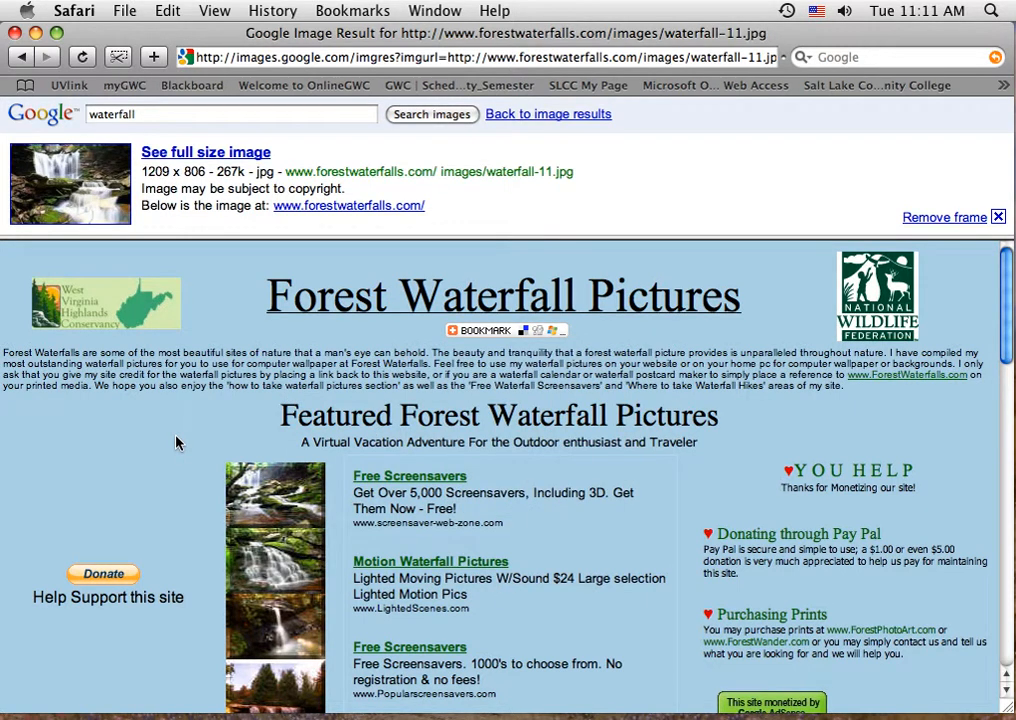
Look over the image's source page and open the full-size version of waterfall-11.jpg
scroll(176, 442, down, 5)
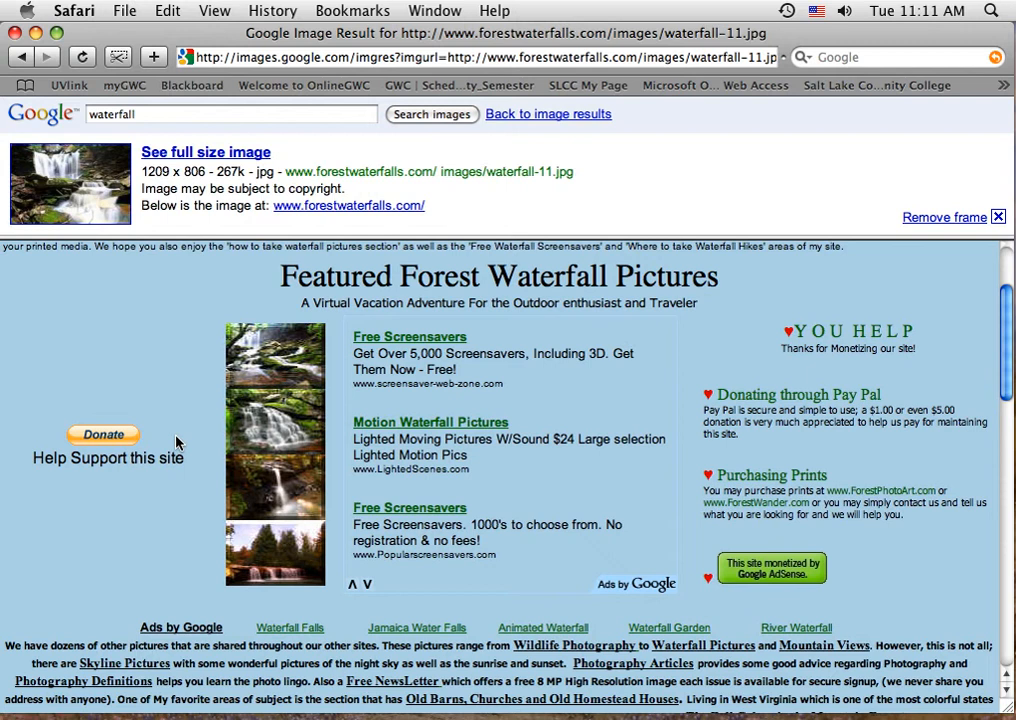
scroll(176, 442, down, 4)
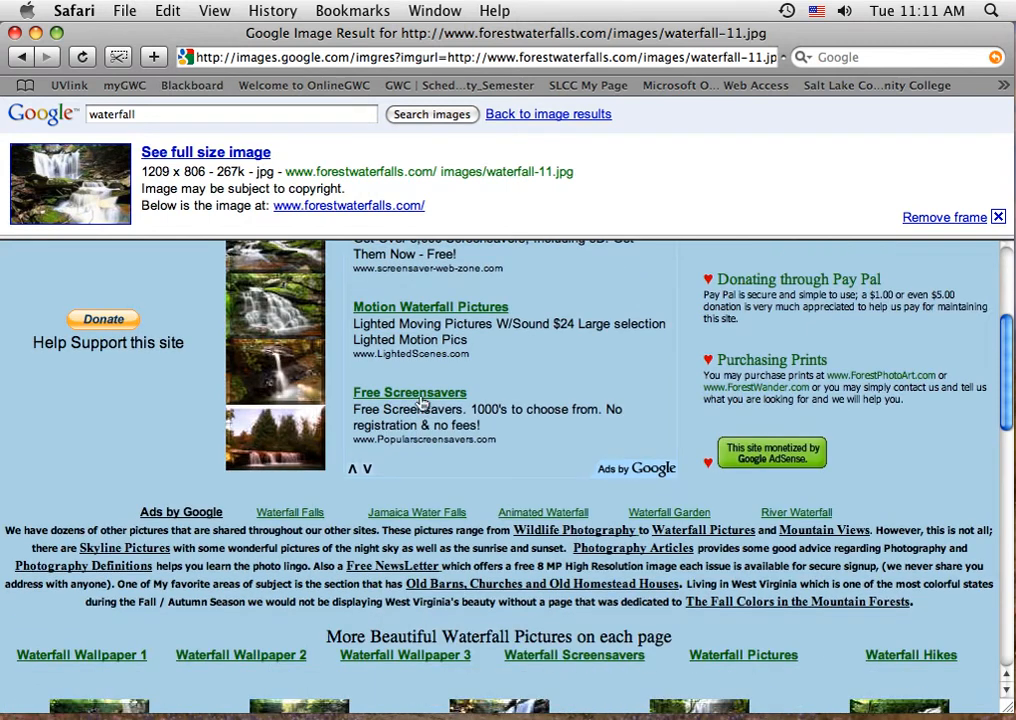
scroll(183, 415, down, 5)
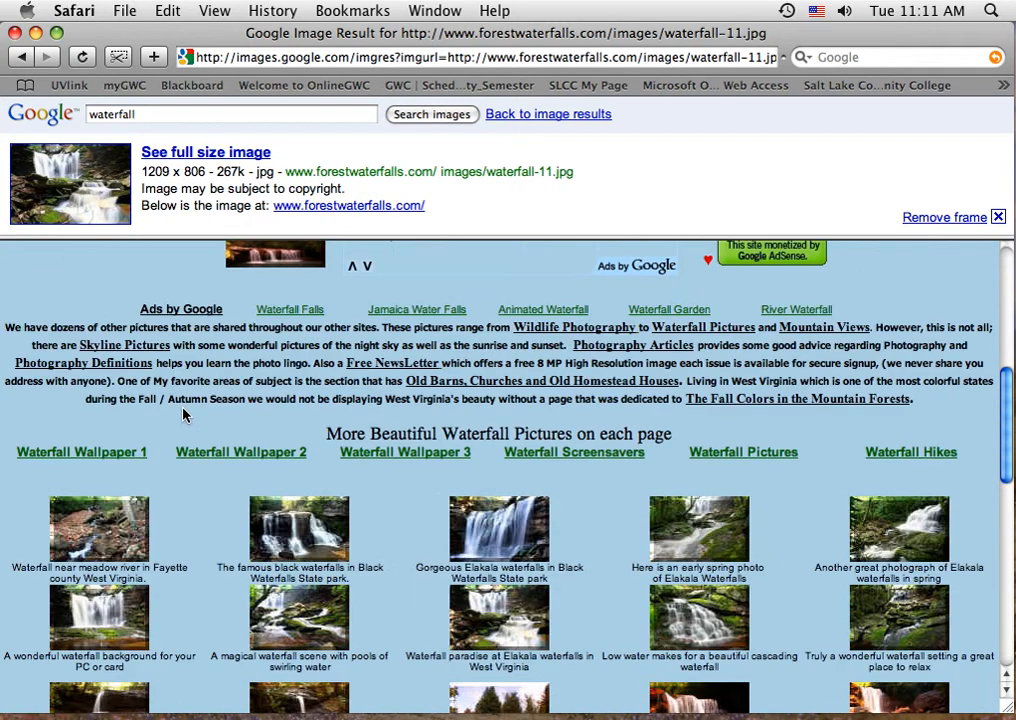
scroll(183, 415, down, 3)
scroll(183, 415, up, 15)
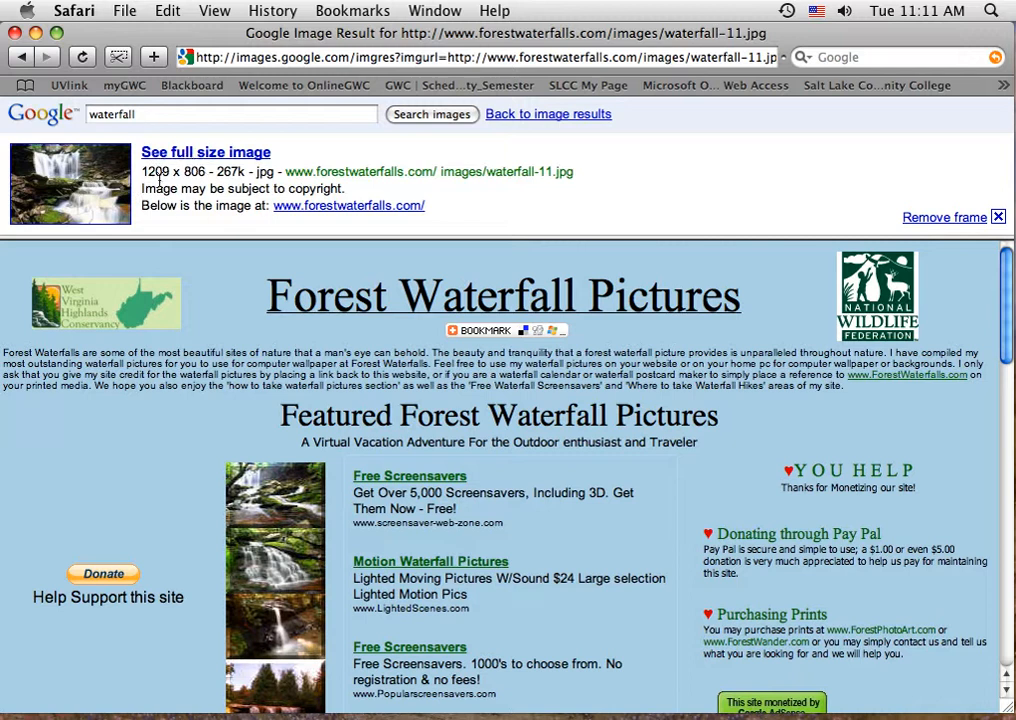
click(199, 158)
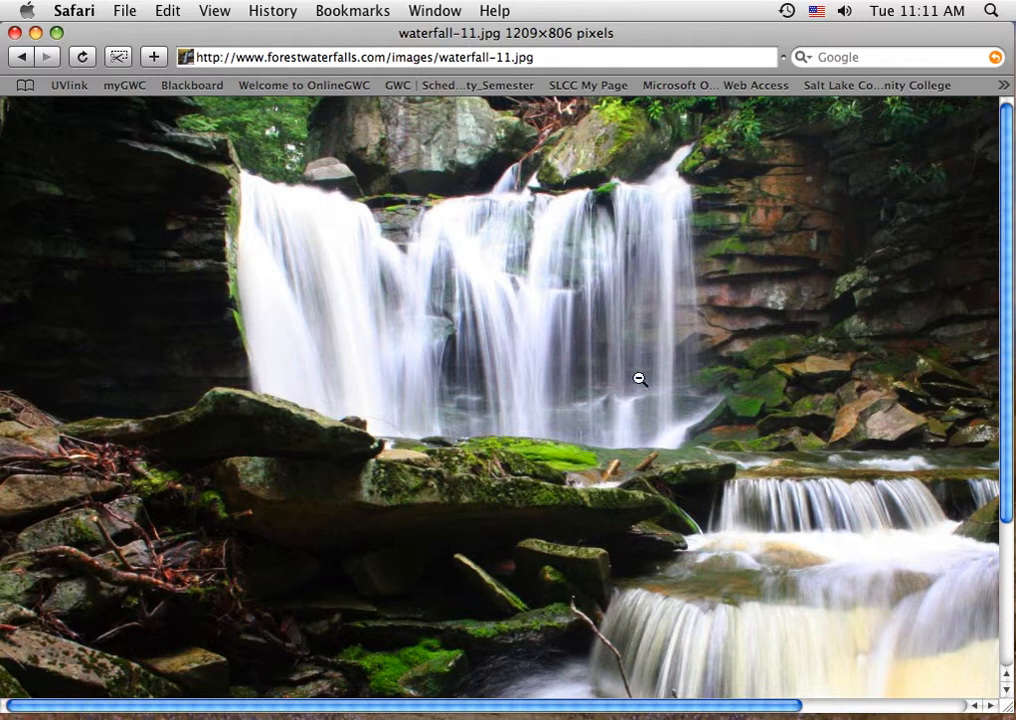
Save the full-size waterfall image to the Desktop under the name waterfall_1
right_click(555, 392)
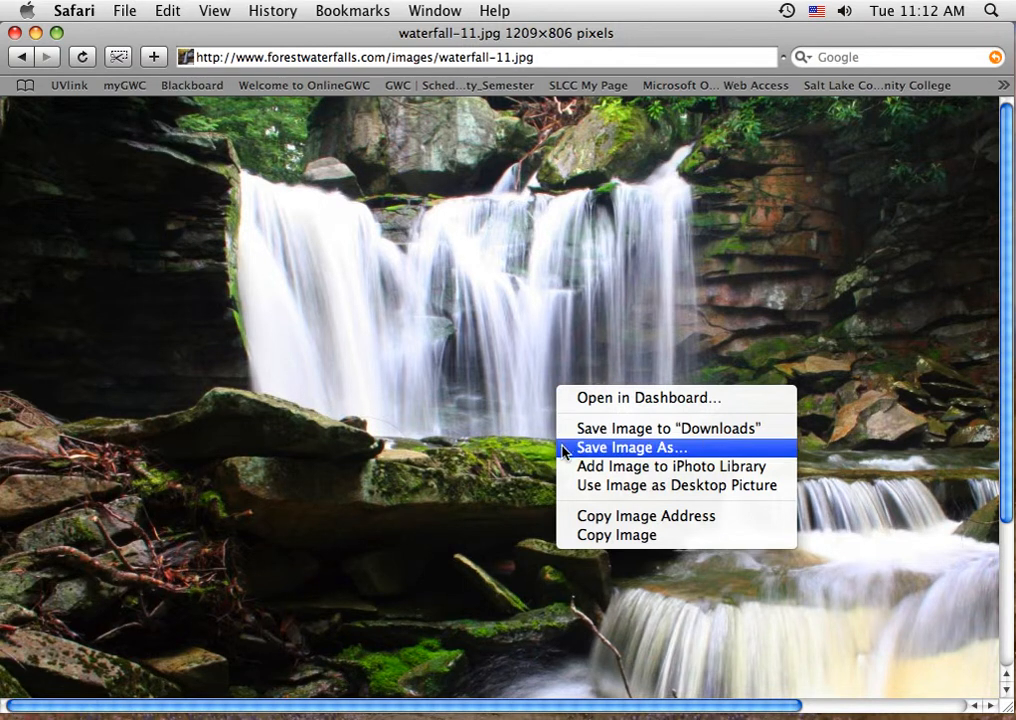
click(630, 448)
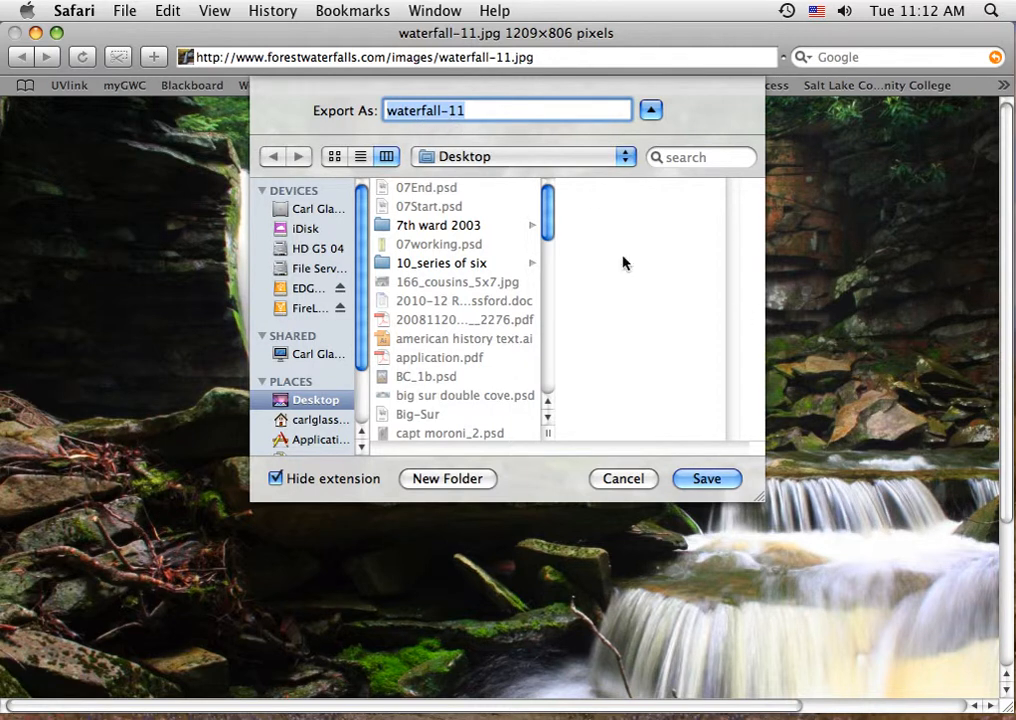
click(463, 110)
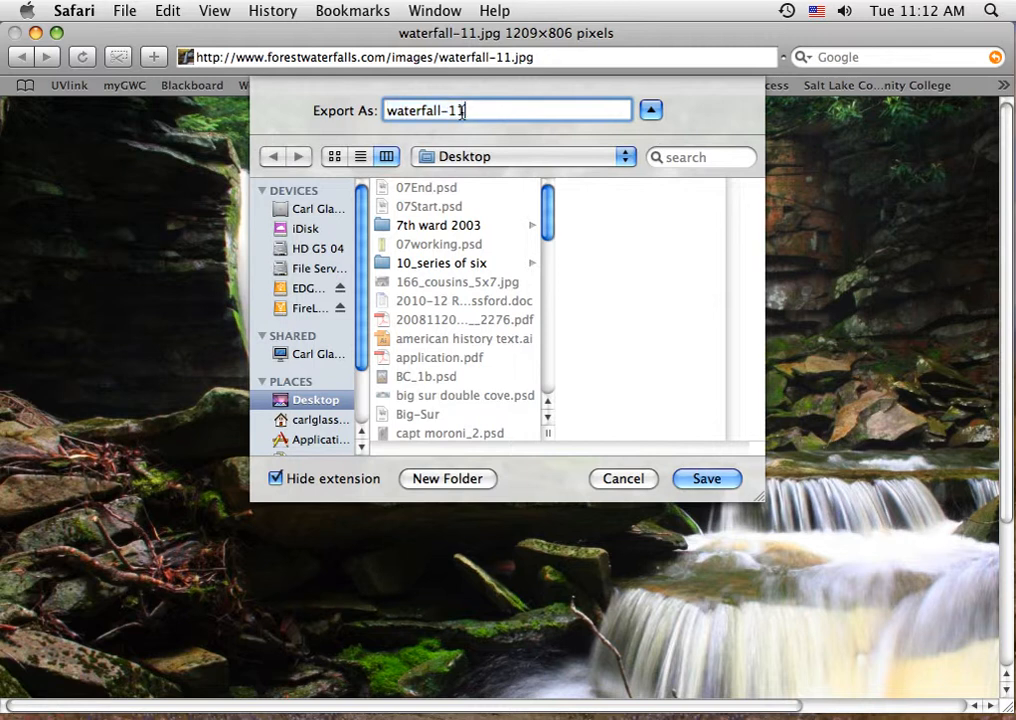
drag(463, 110, 443, 110)
text(_1)
click(625, 157)
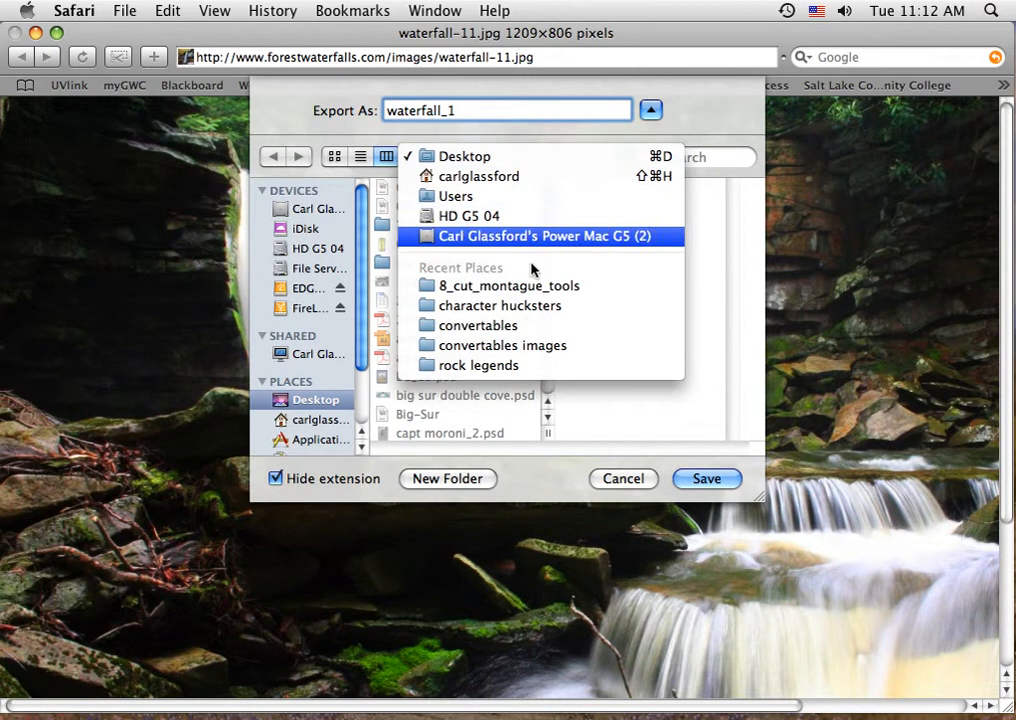
click(698, 236)
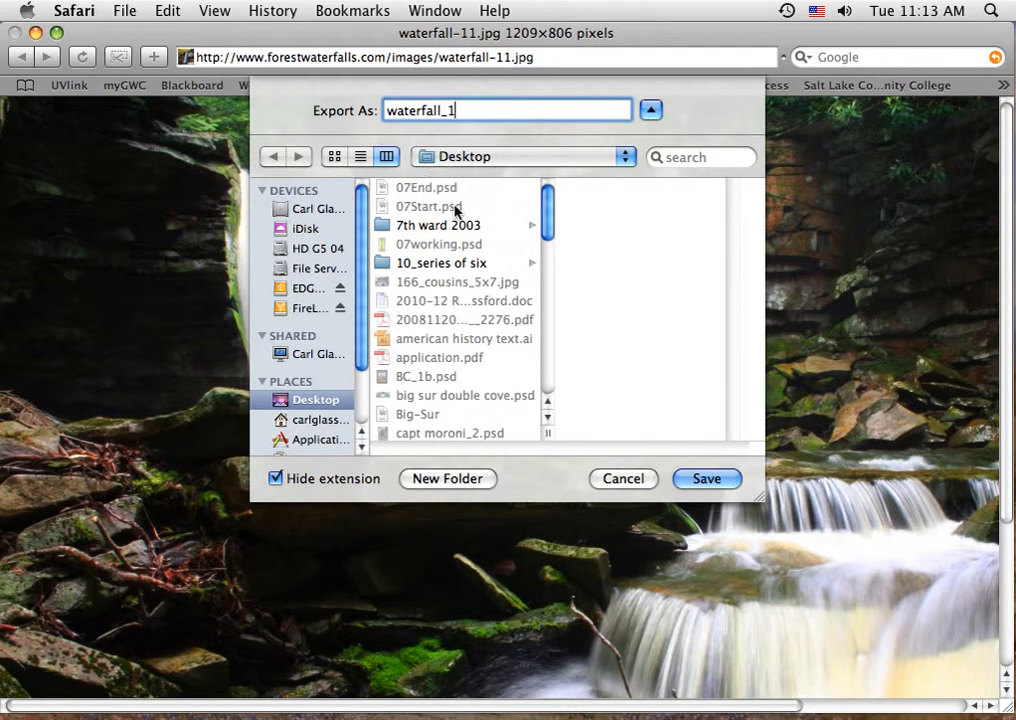
click(688, 480)
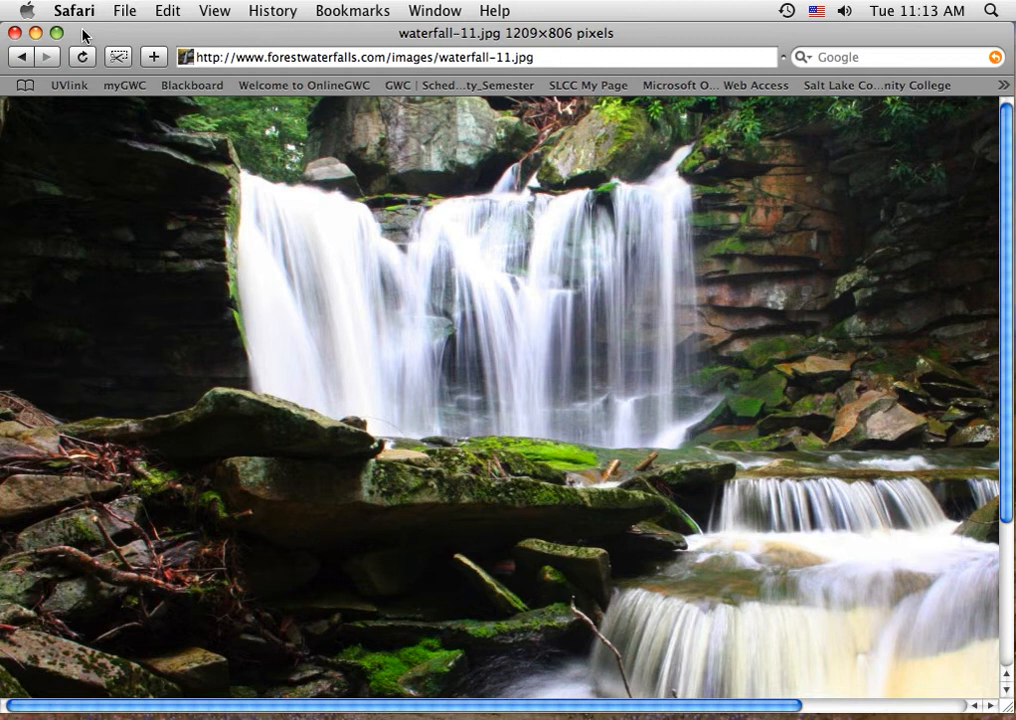
Hide all other applications to reveal the desktop and open the waterfall_1 image in Photoshop
drag(84, 35, 110, 44)
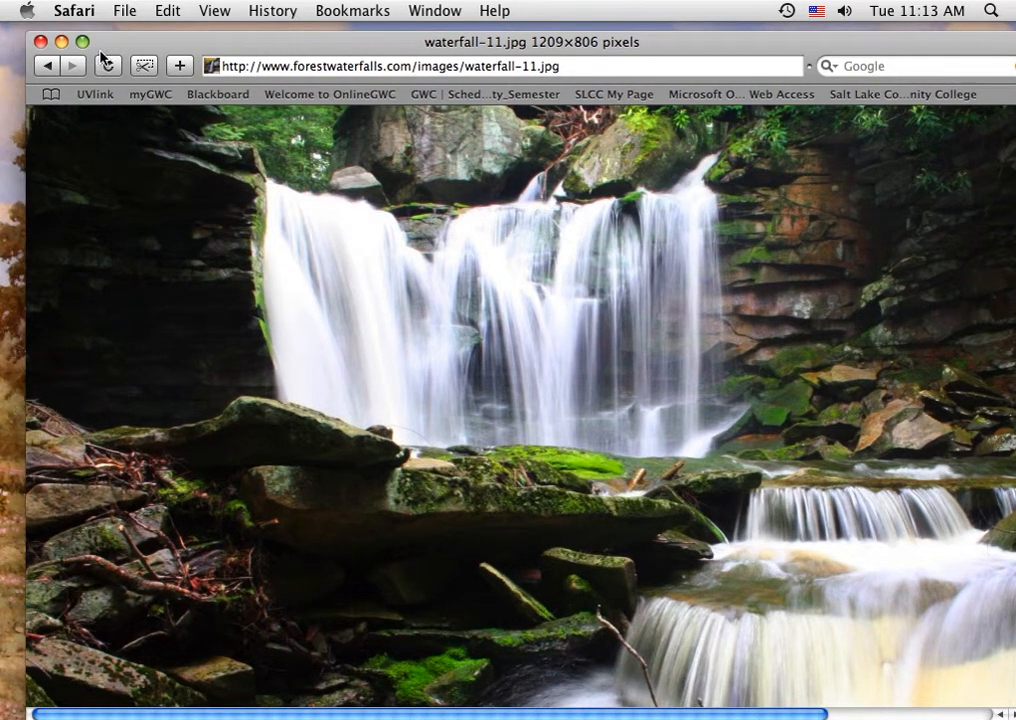
click(15, 40)
click(75, 11)
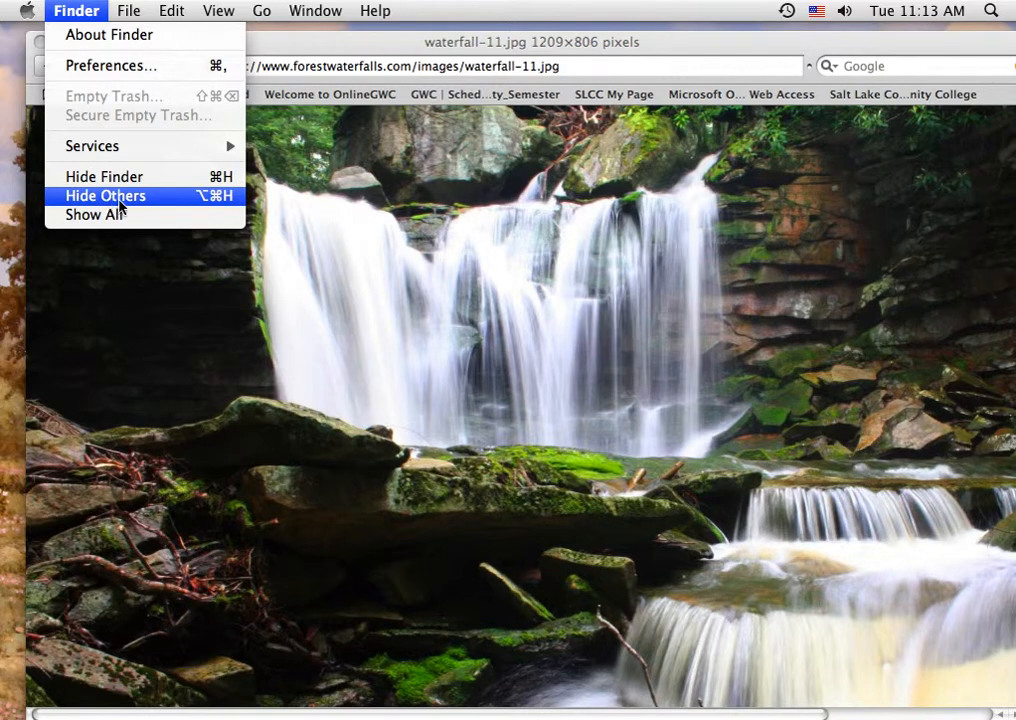
click(108, 199)
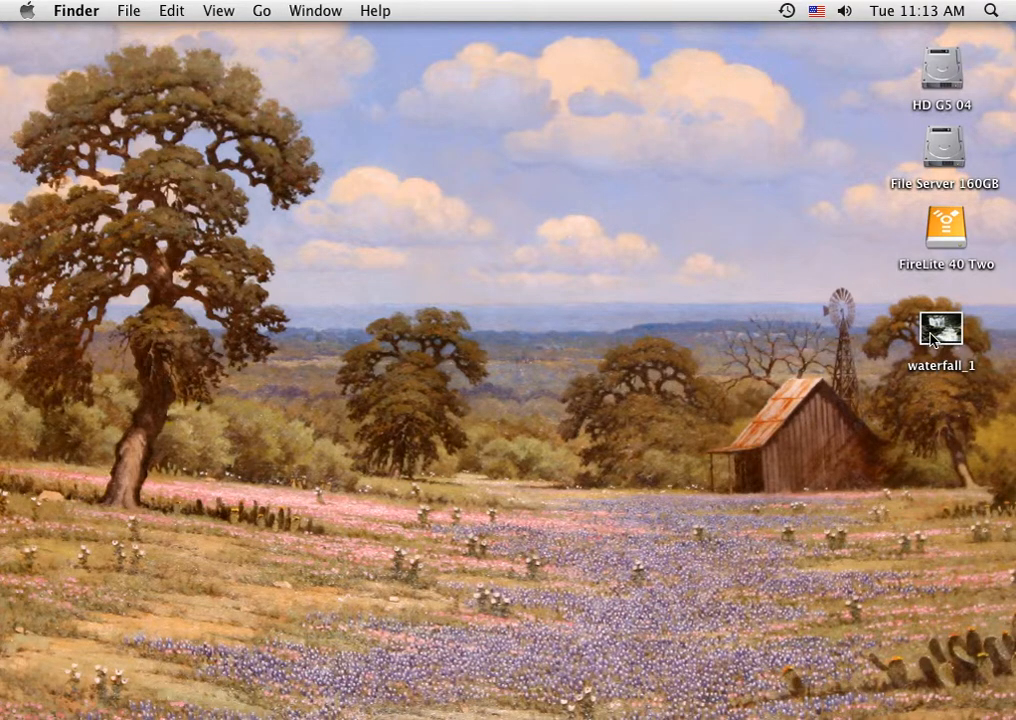
drag(945, 333, 747, 718)
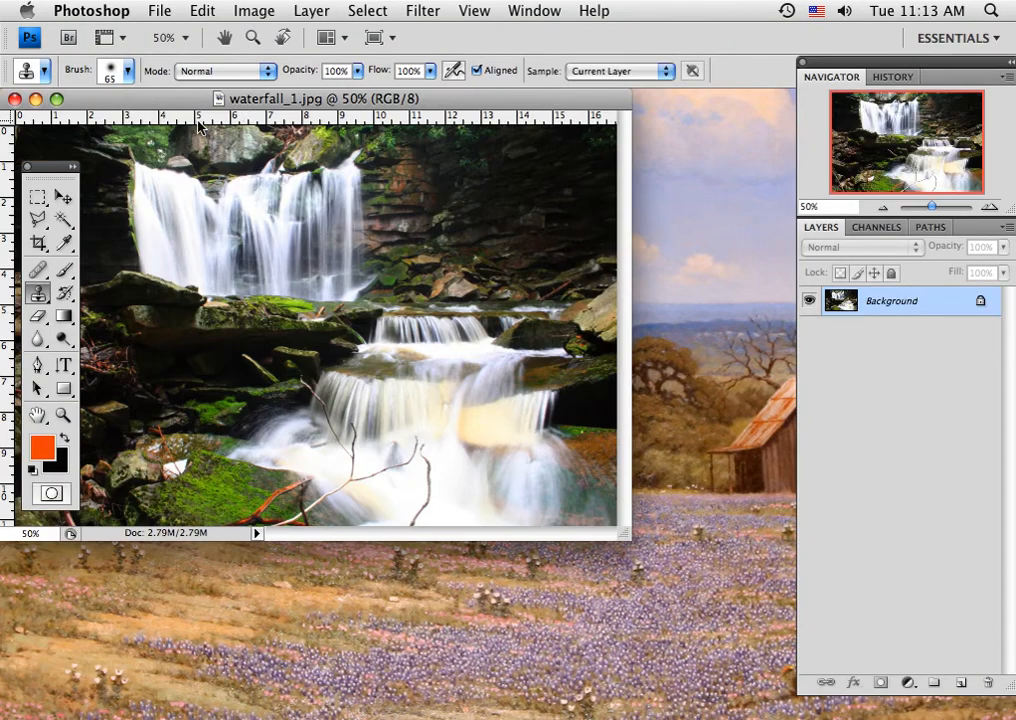
Reposition and enlarge the waterfall_1.jpg document window so it fills the free space beside the panels
drag(172, 103, 263, 108)
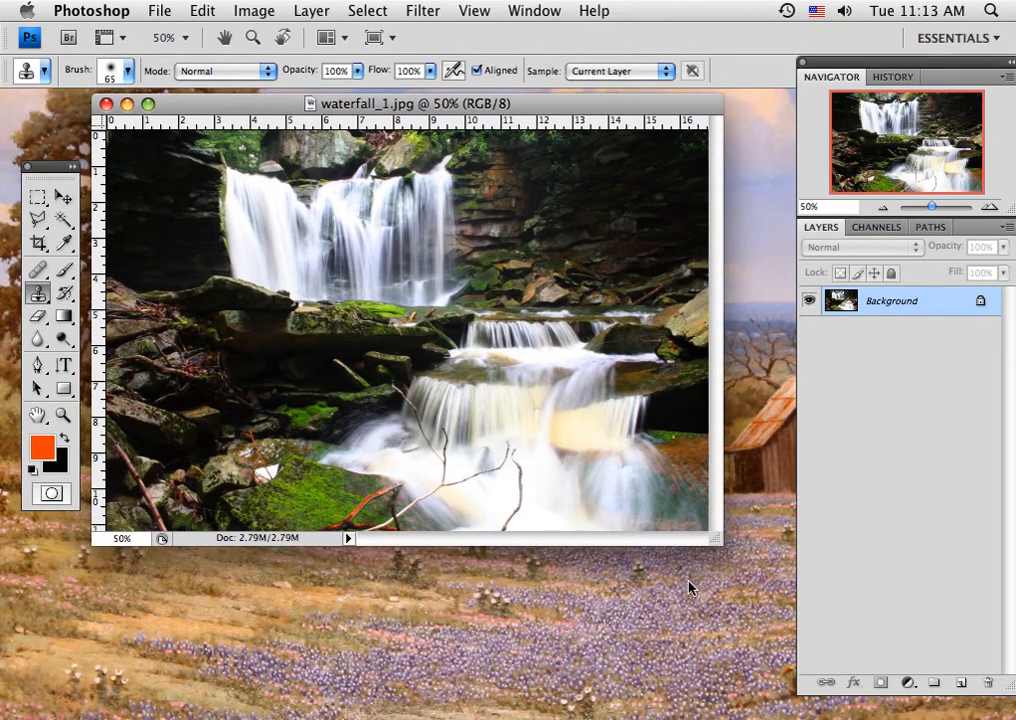
drag(710, 538, 780, 690)
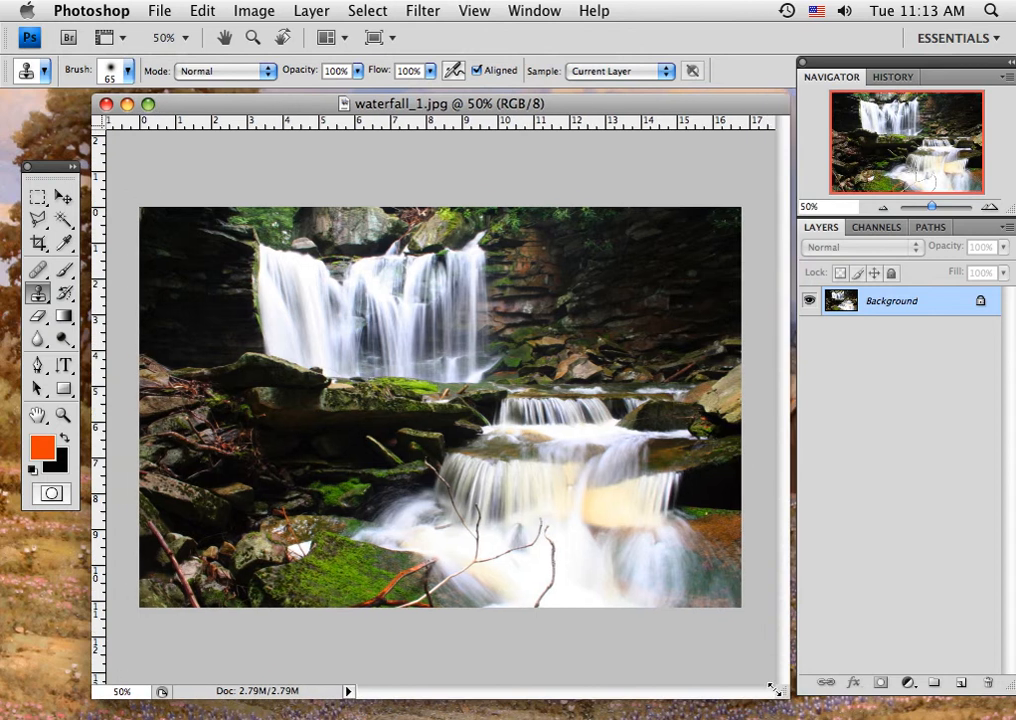
drag(219, 106, 136, 106)
drag(690, 686, 777, 692)
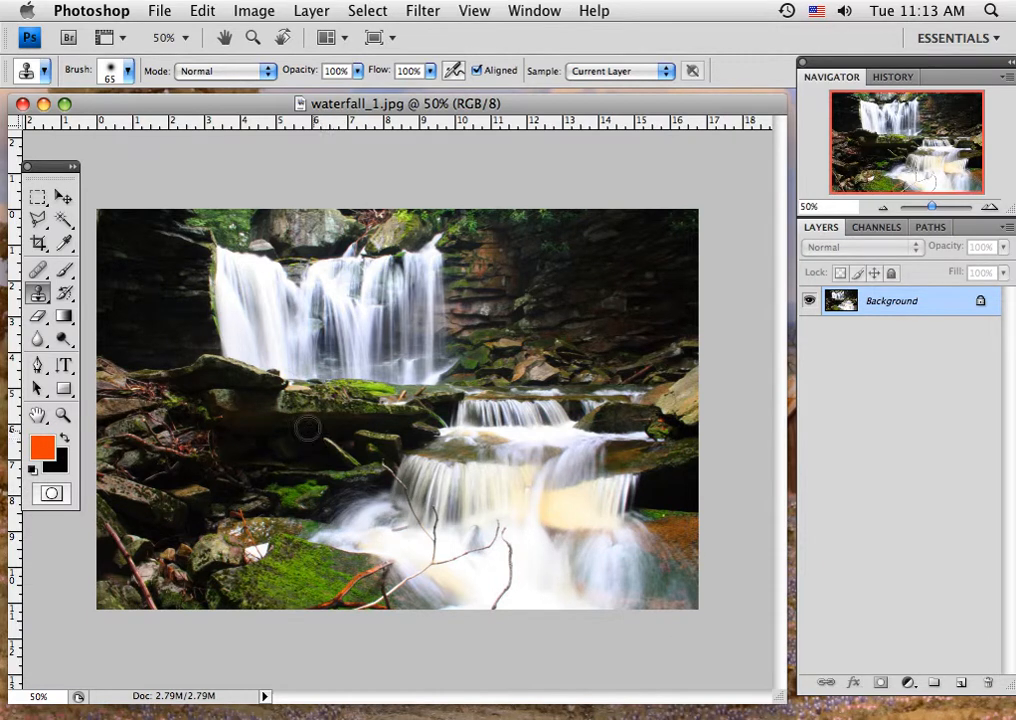
Convert the Background into a regular layer named waterfall
double_click(884, 307)
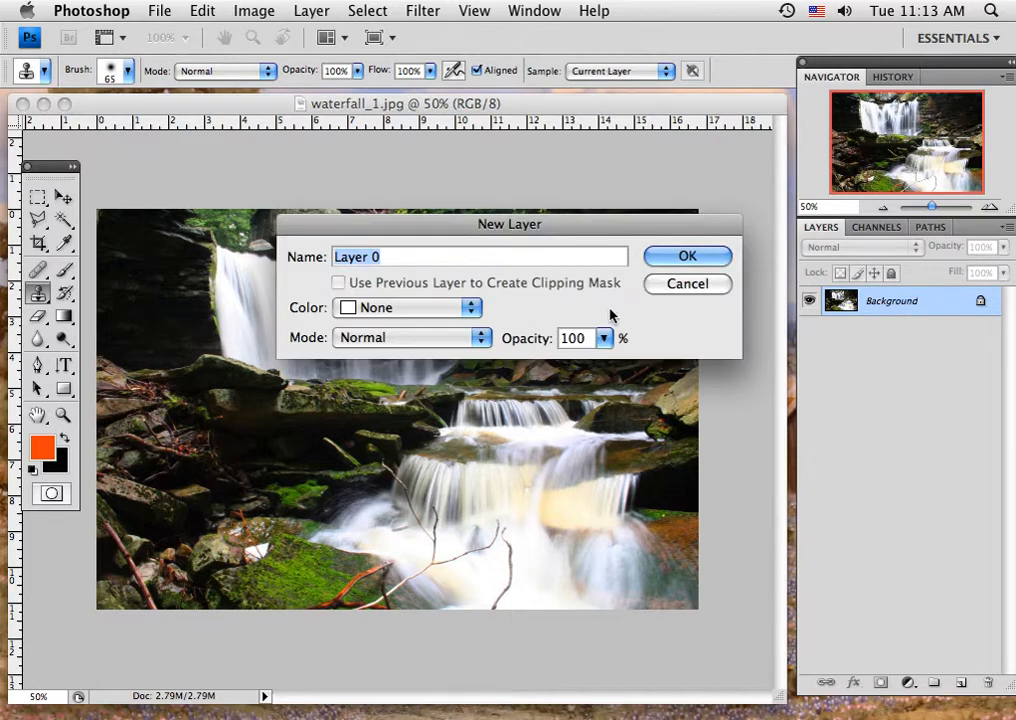
text(waterfall)
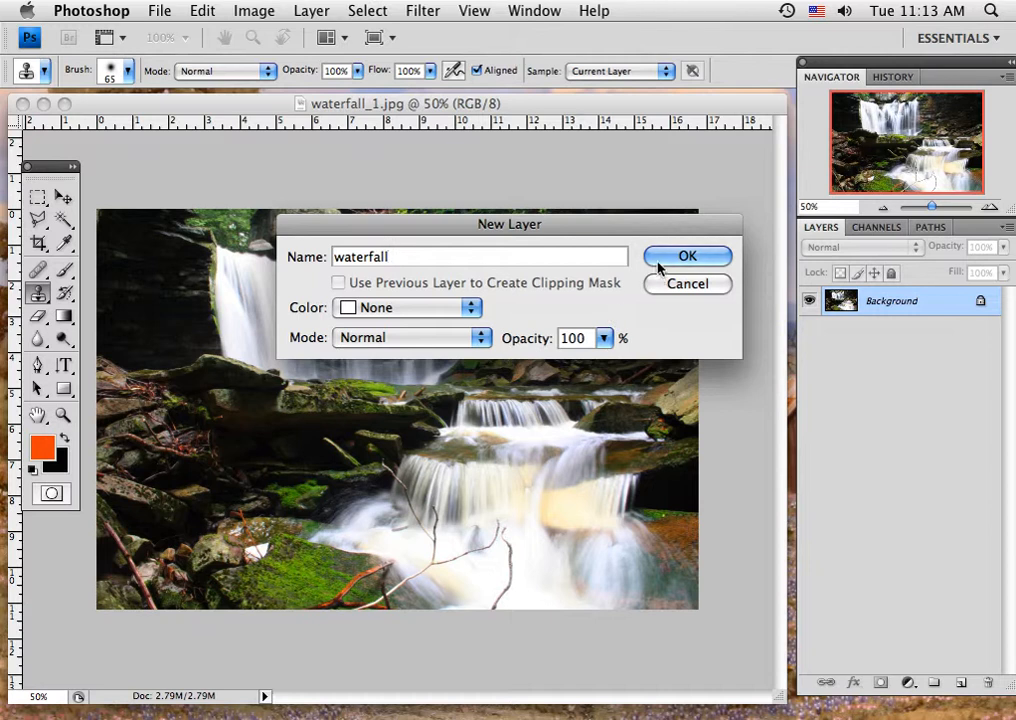
click(705, 259)
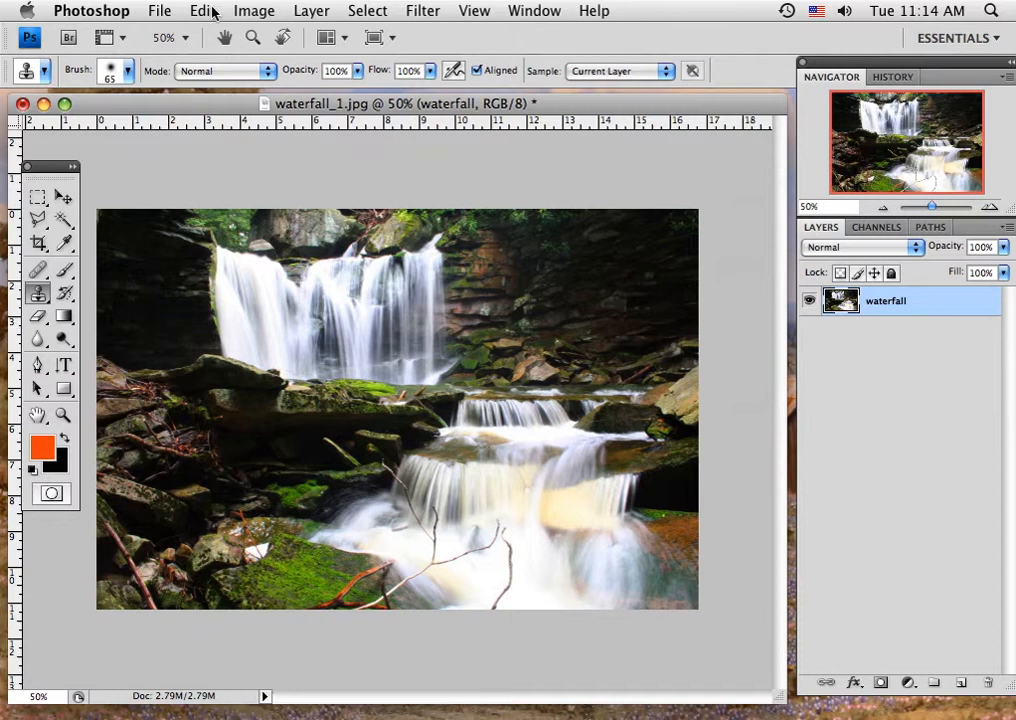
Resize the image to a document width of 7 inches at 400 pixels/inch, with proportions constrained and bicubic resampling
click(246, 12)
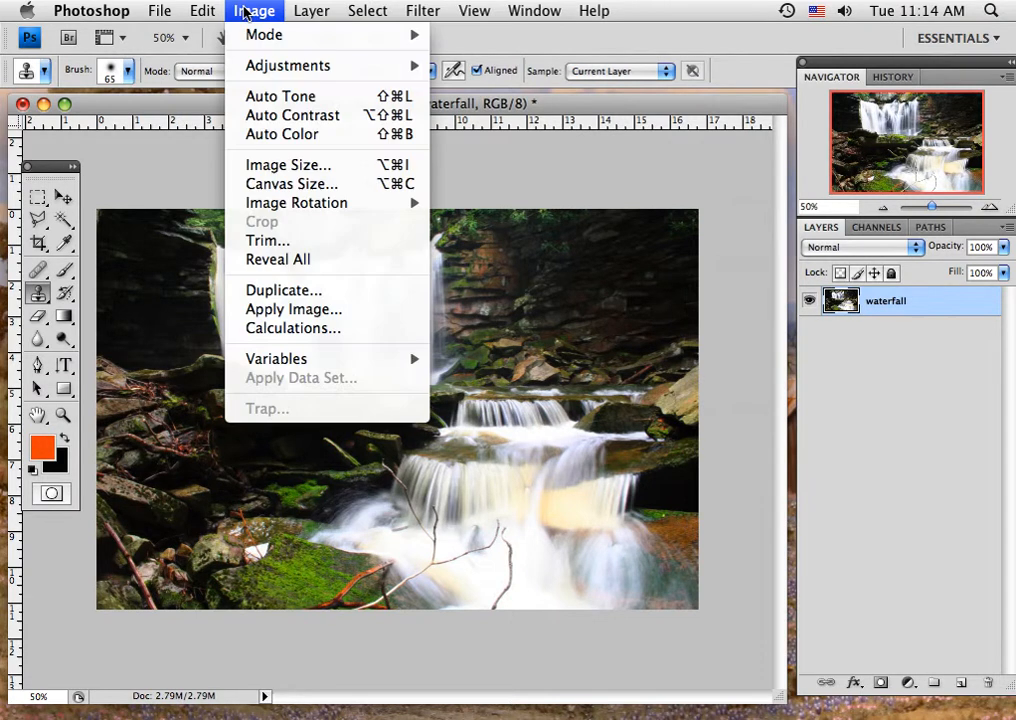
click(266, 168)
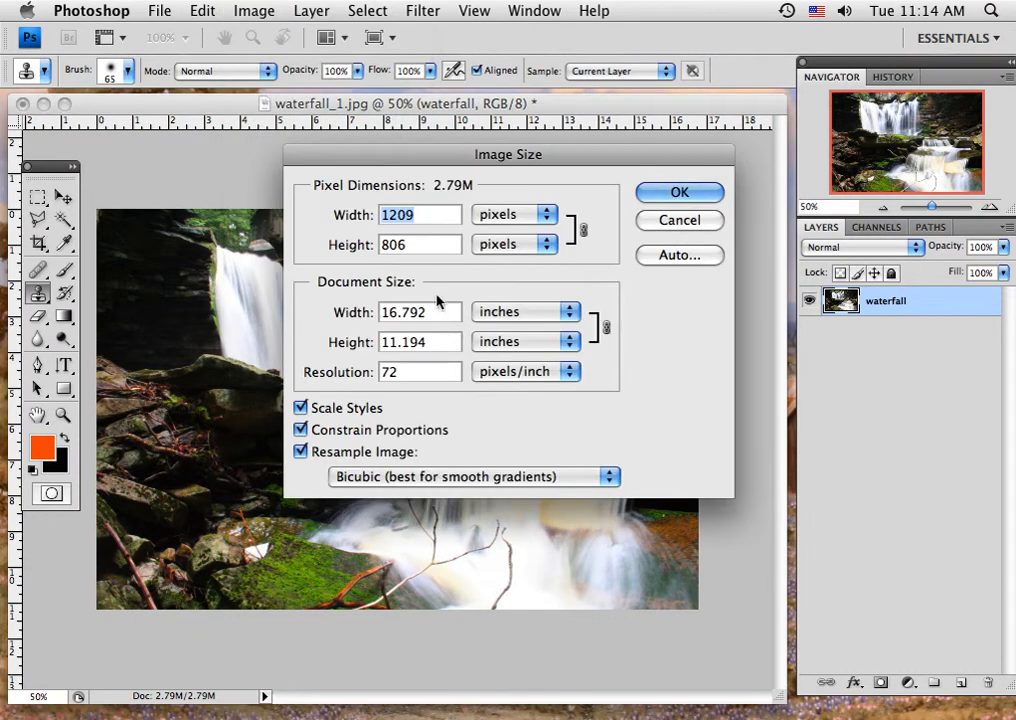
drag(420, 154, 589, 130)
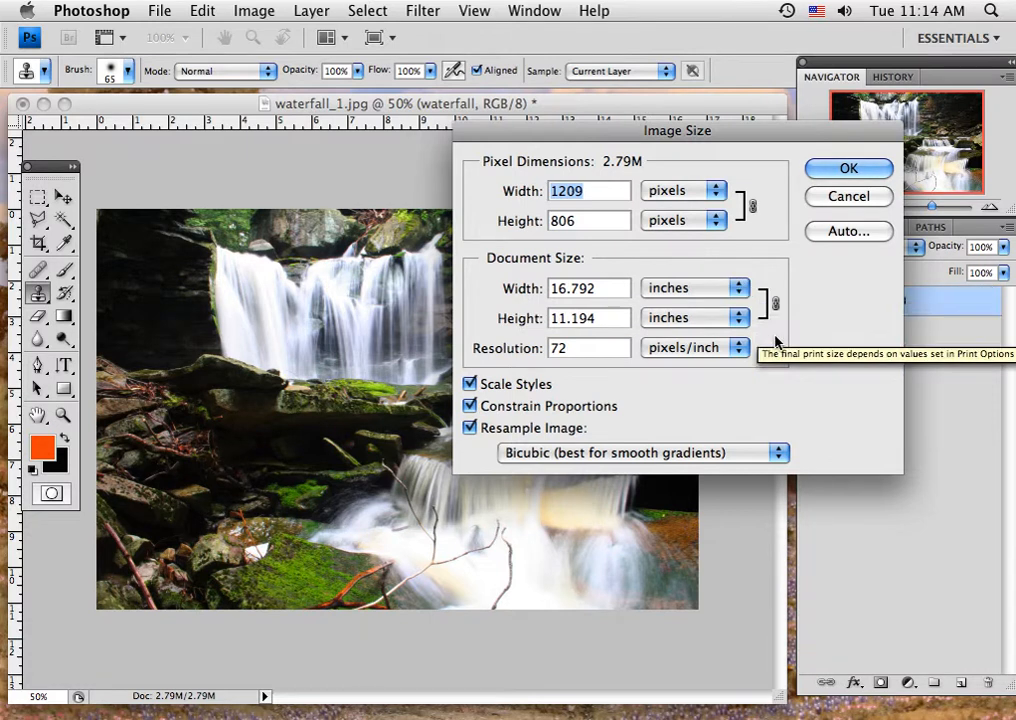
click(521, 290)
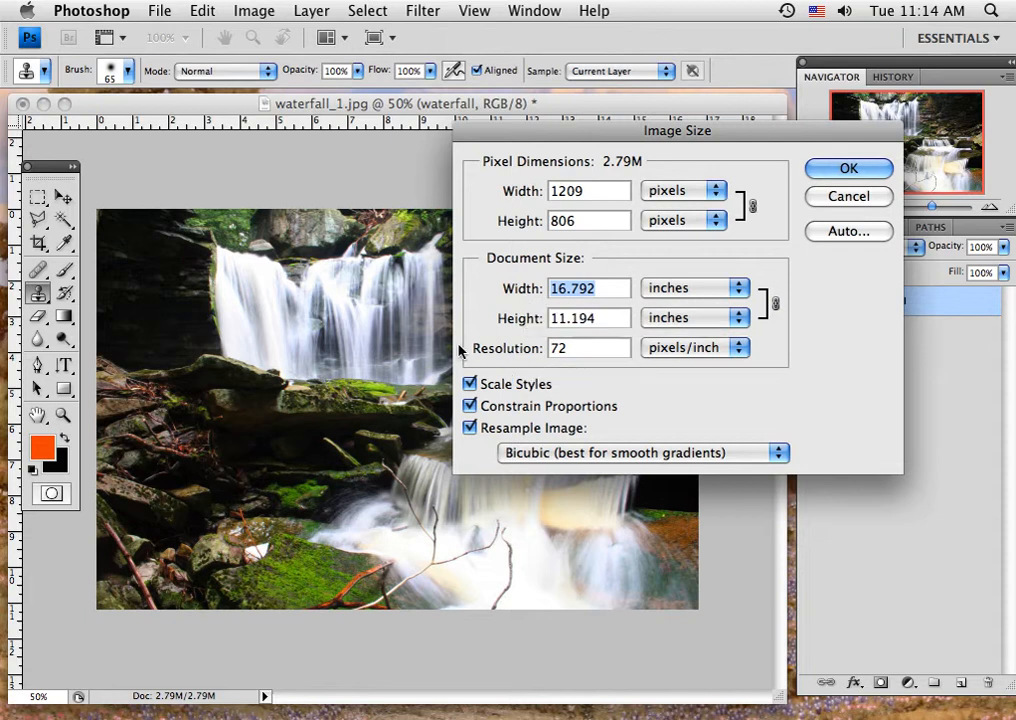
text(7)
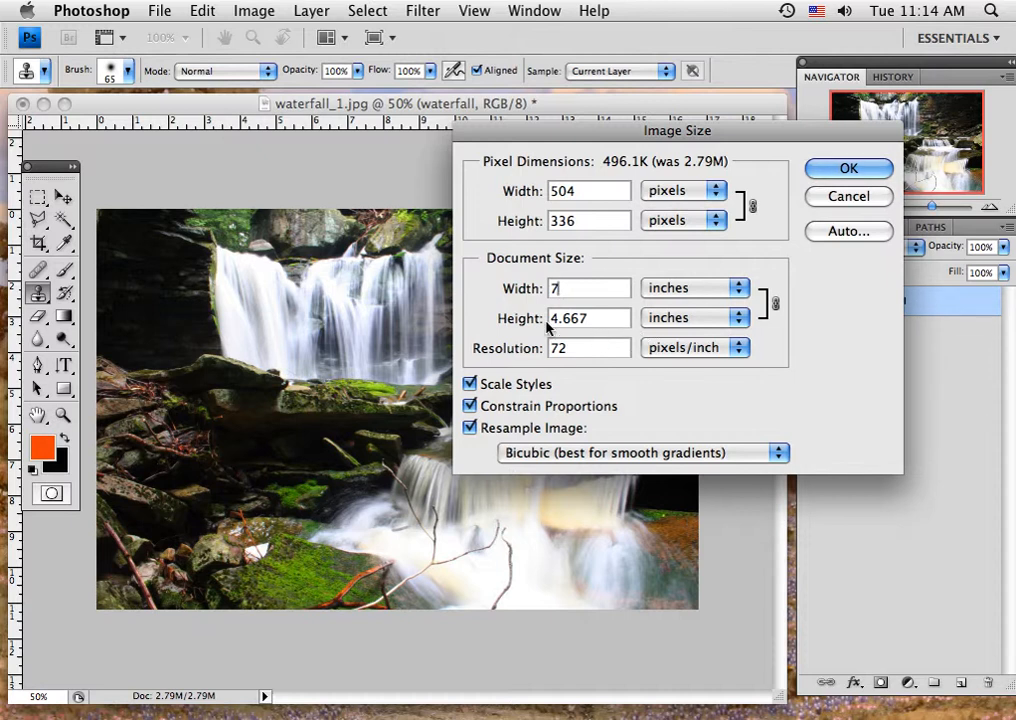
click(522, 358)
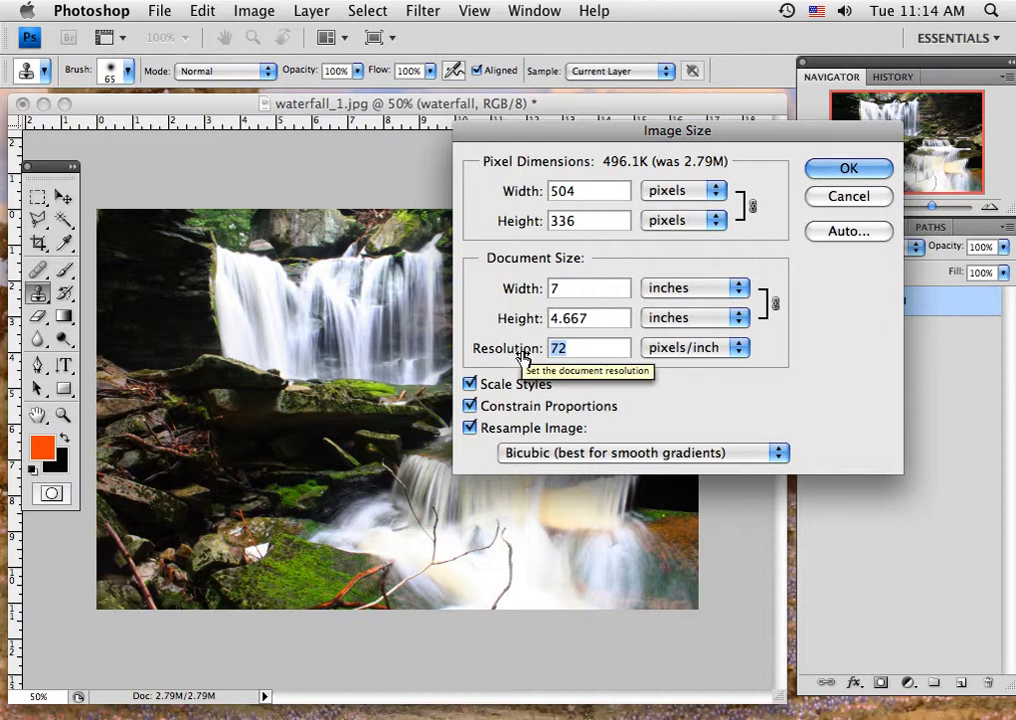
text(4)
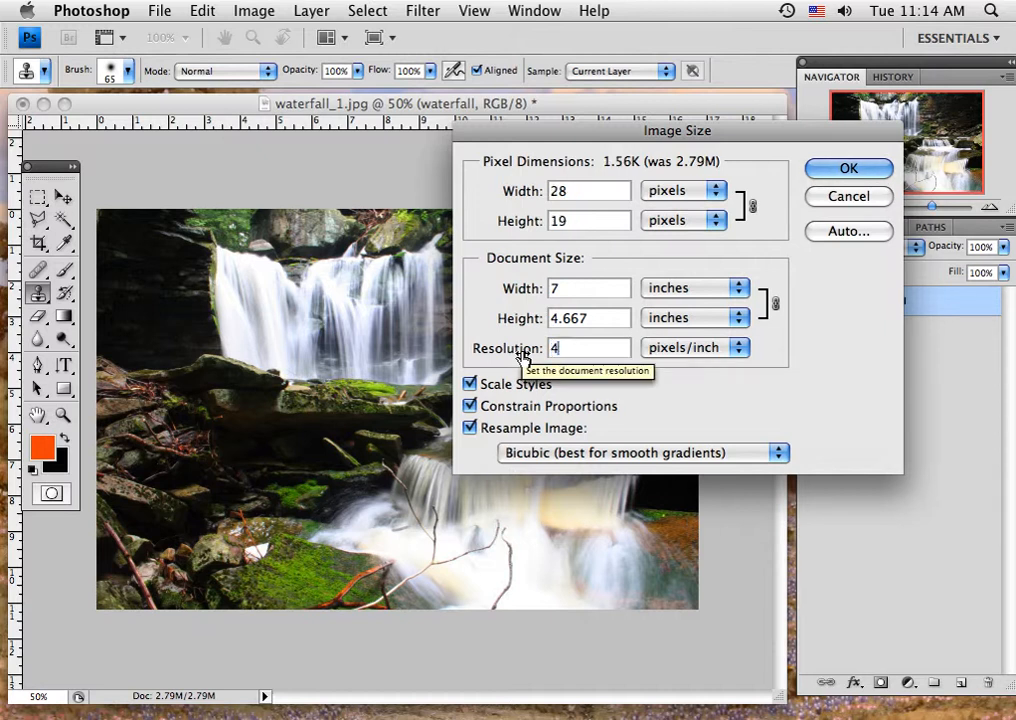
text(00)
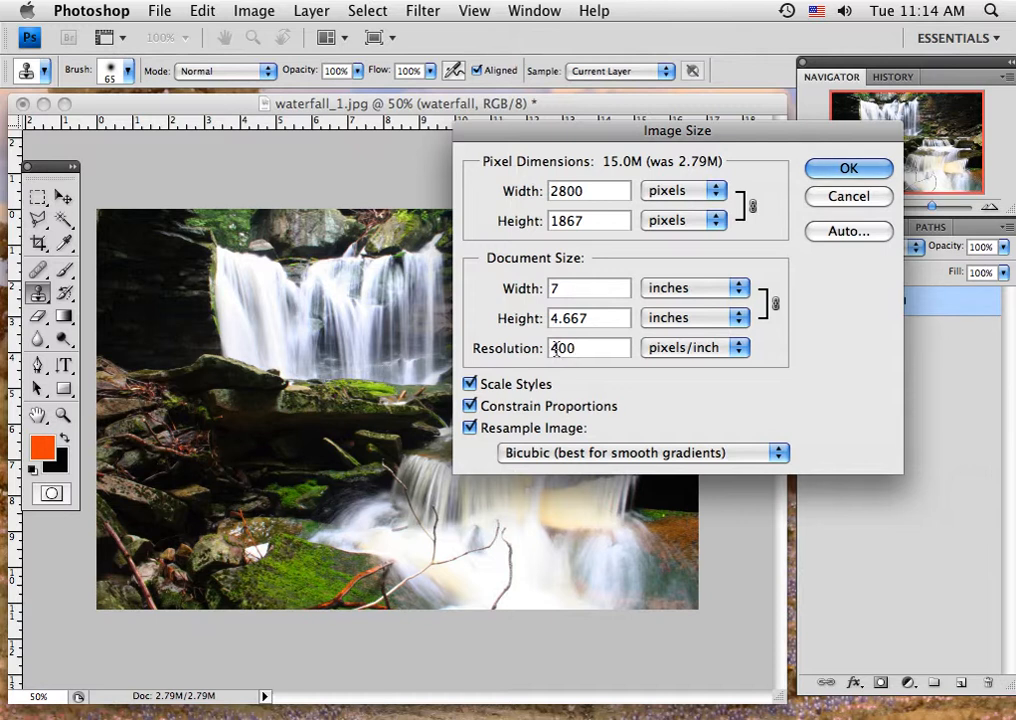
click(828, 172)
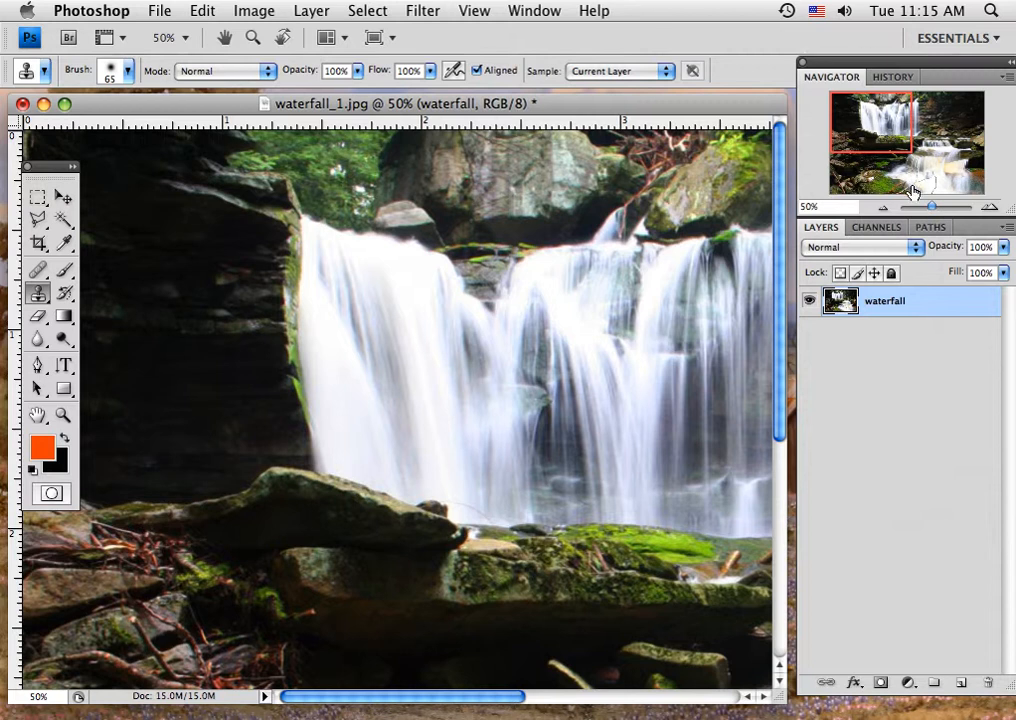
Lighten the waterfall layer's midtones with a Levels adjustment, setting the middle input level to 1.19
drag(930, 208, 927, 208)
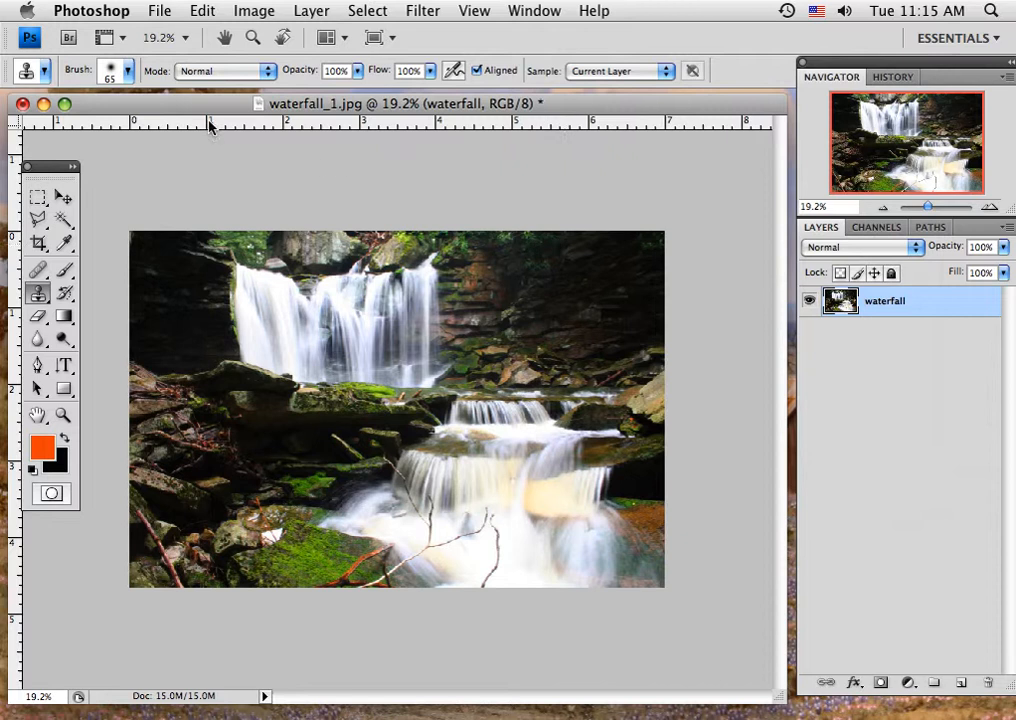
click(62, 197)
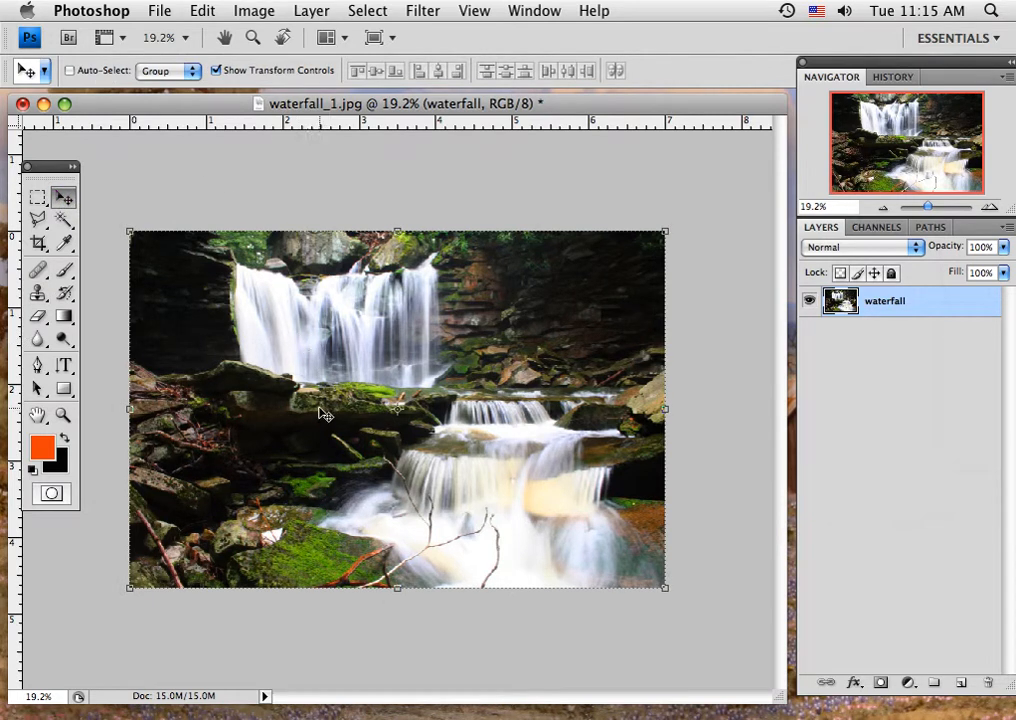
click(254, 12)
mouse_move(252, 64)
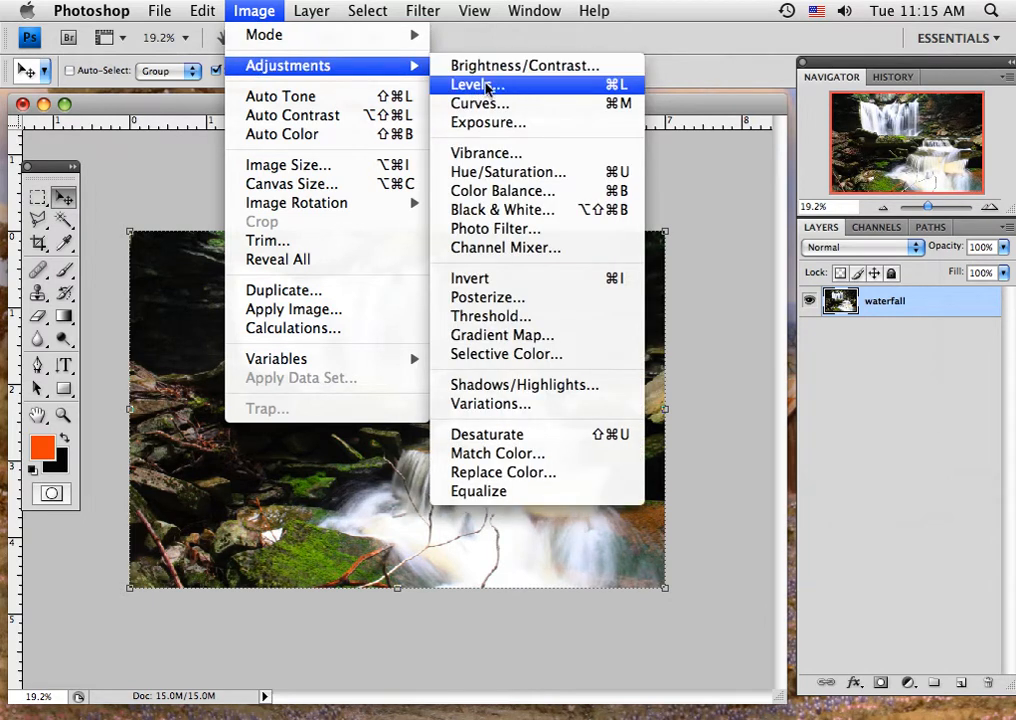
click(530, 87)
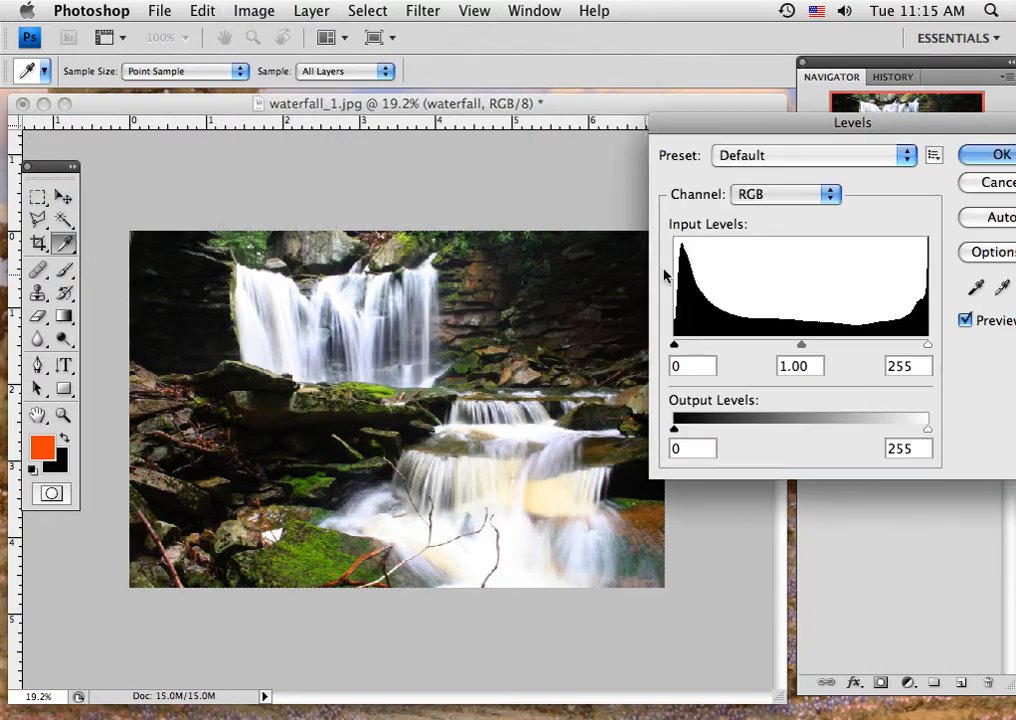
drag(751, 123, 676, 101)
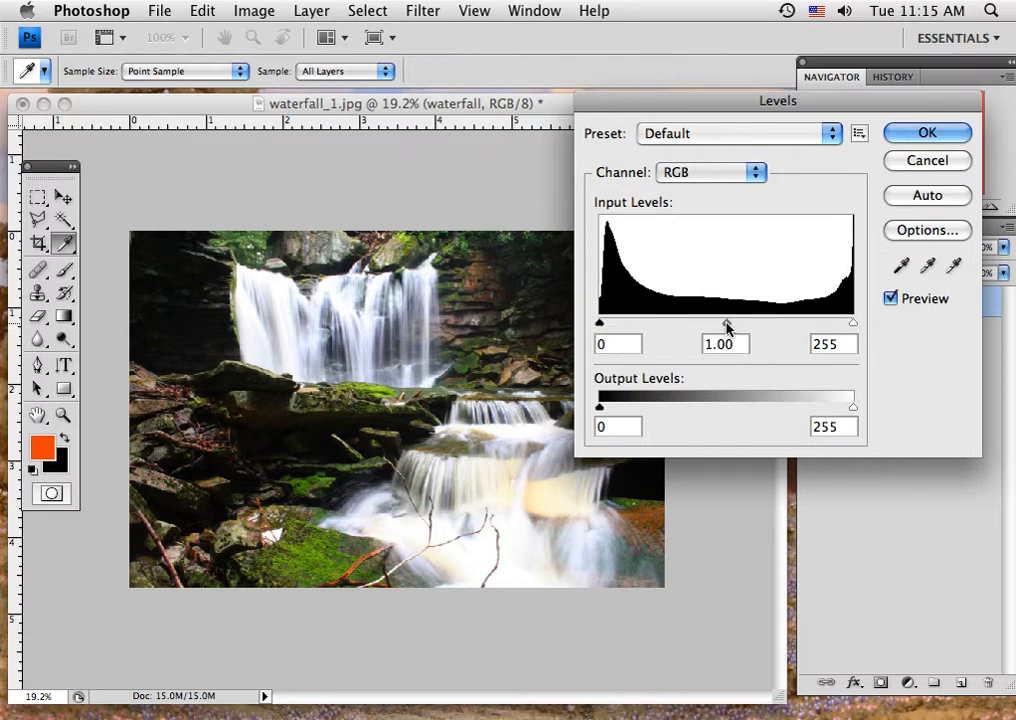
mouse_move(726, 327)
mouse_down()
mouse_move(670, 326)
mouse_move(818, 328)
mouse_move(701, 327)
mouse_move(721, 327)
mouse_move(711, 327)
mouse_up()
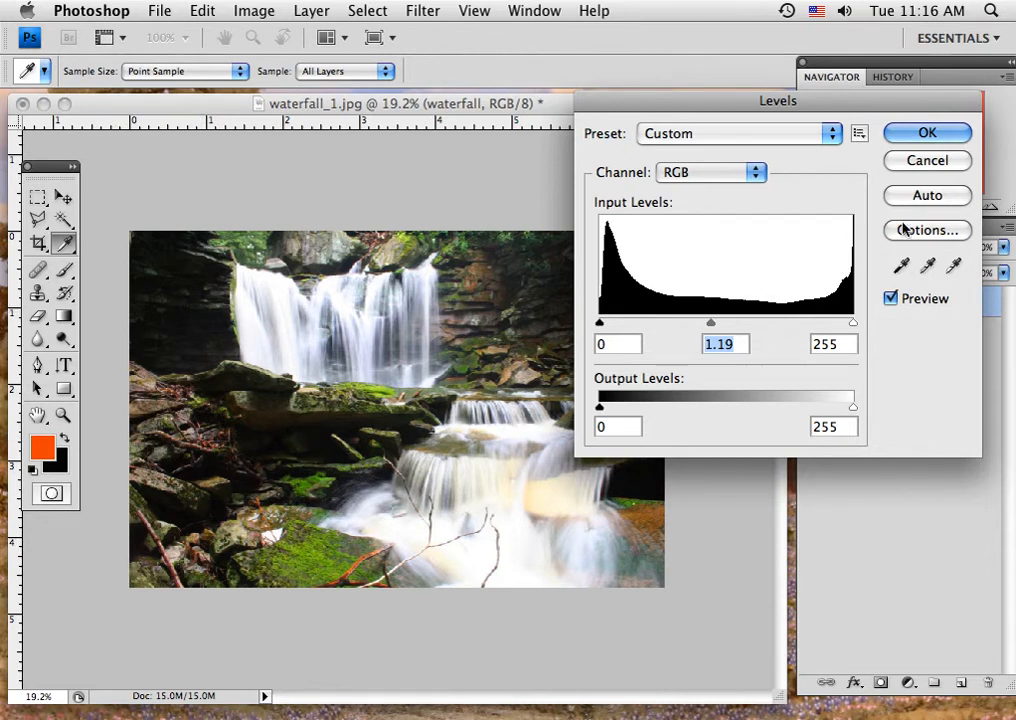
click(898, 138)
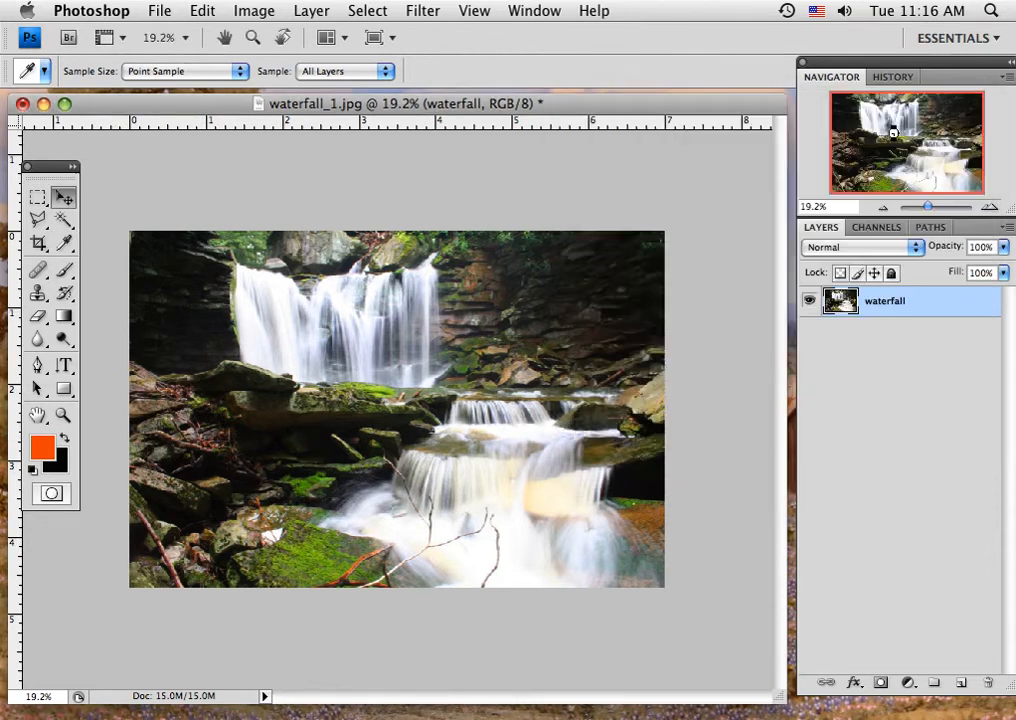
key(v)
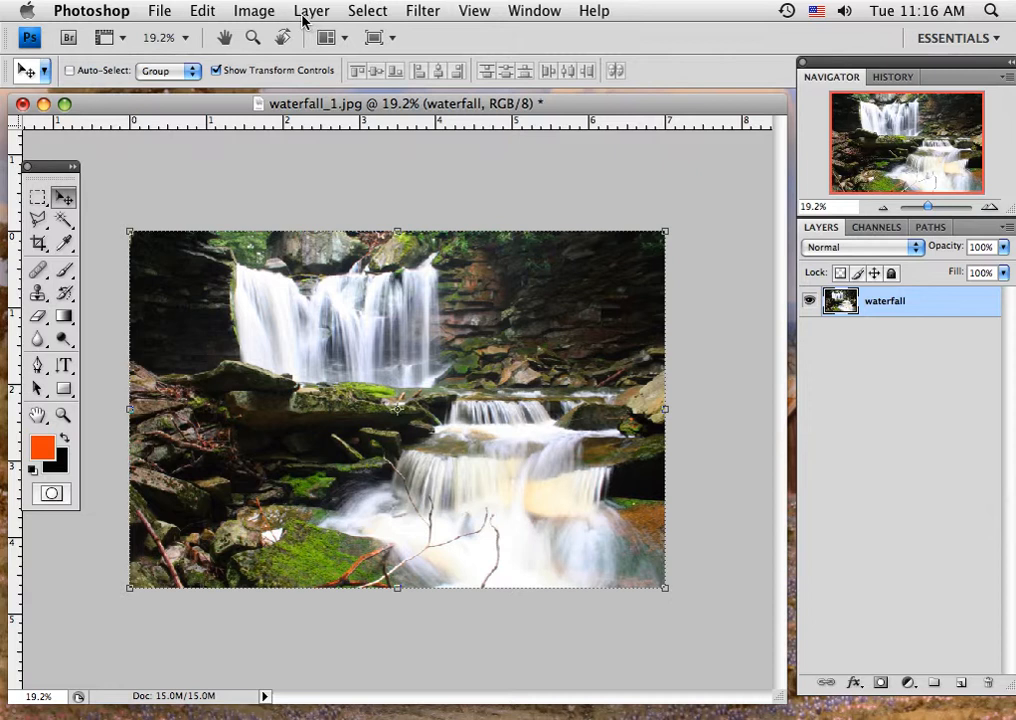
Save the document to the Desktop as waterfall_1.psd in Photoshop format with layers and maximized compatibility
click(161, 11)
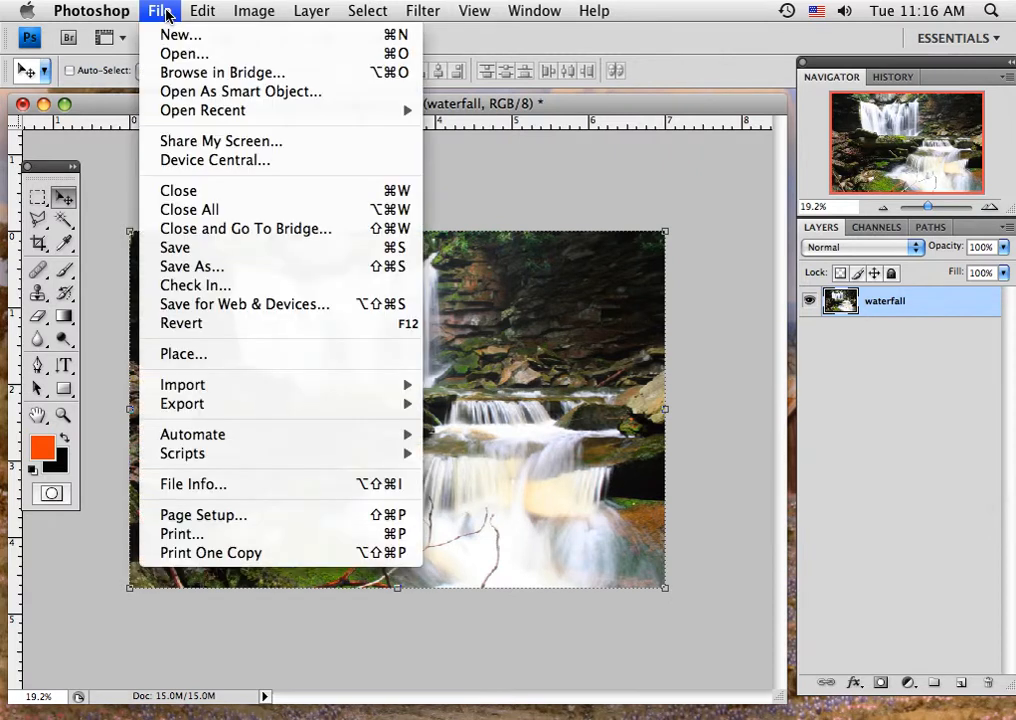
click(205, 268)
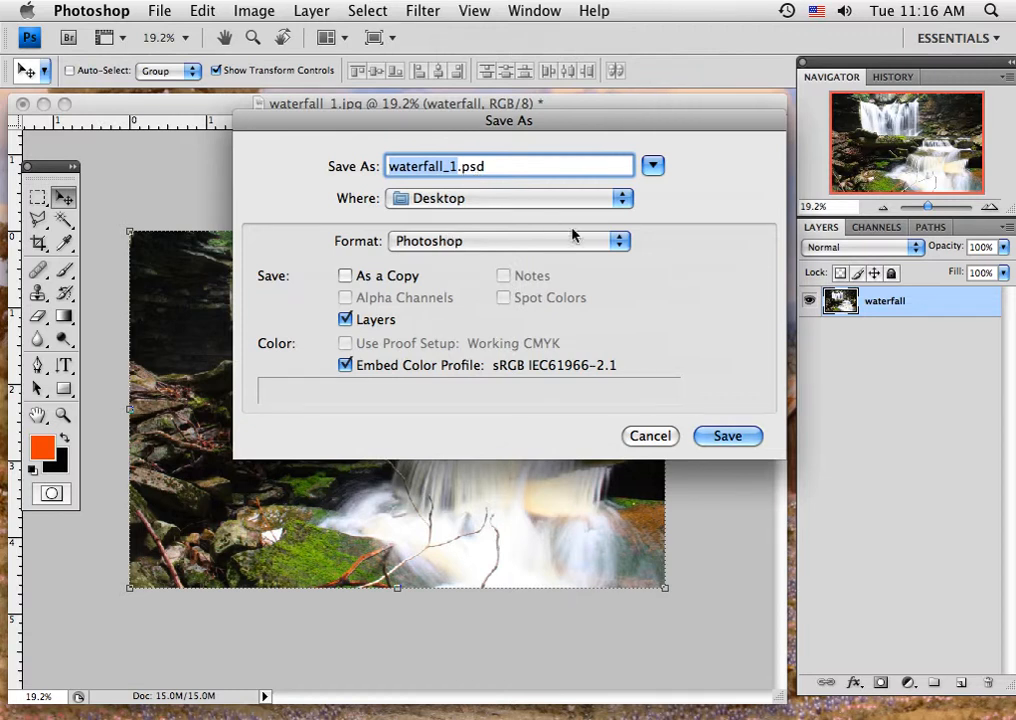
click(617, 247)
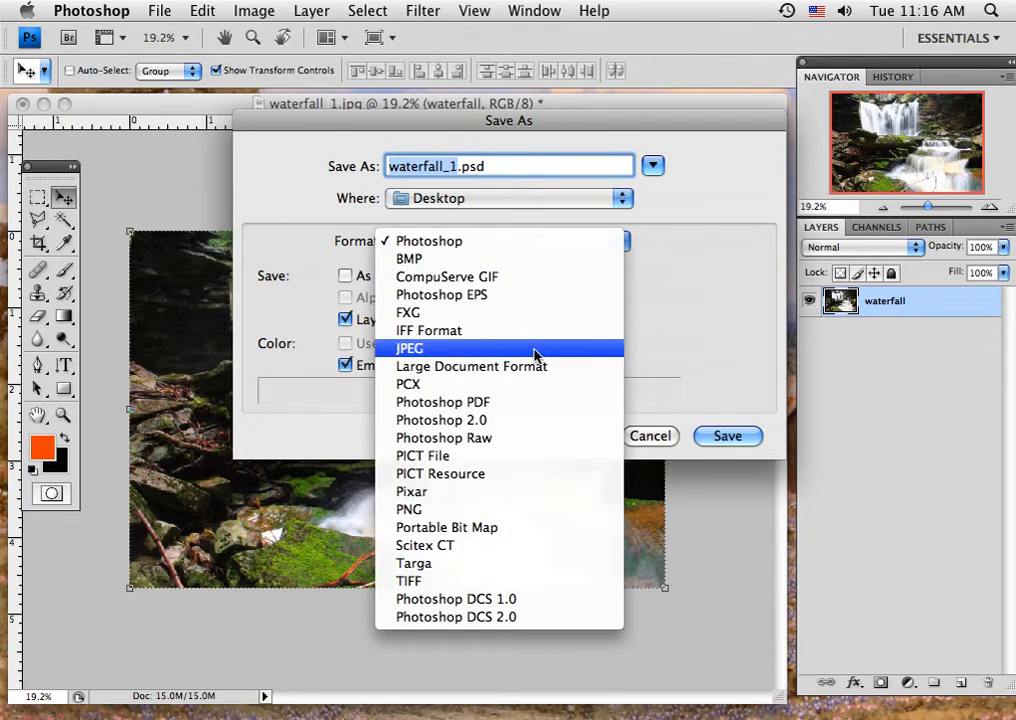
click(473, 241)
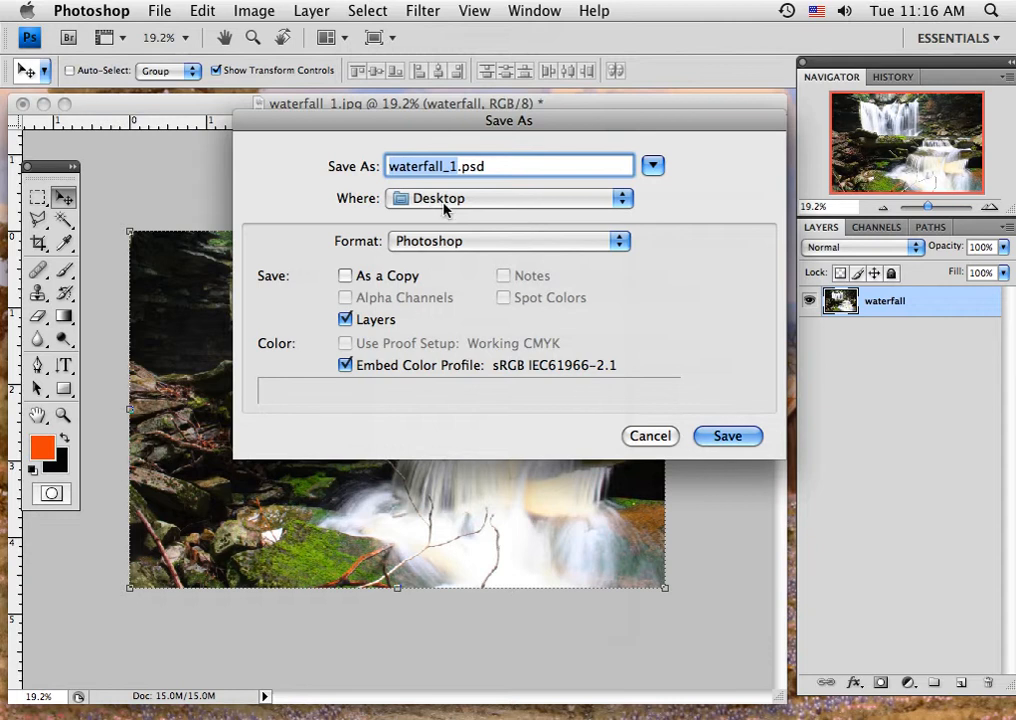
click(733, 440)
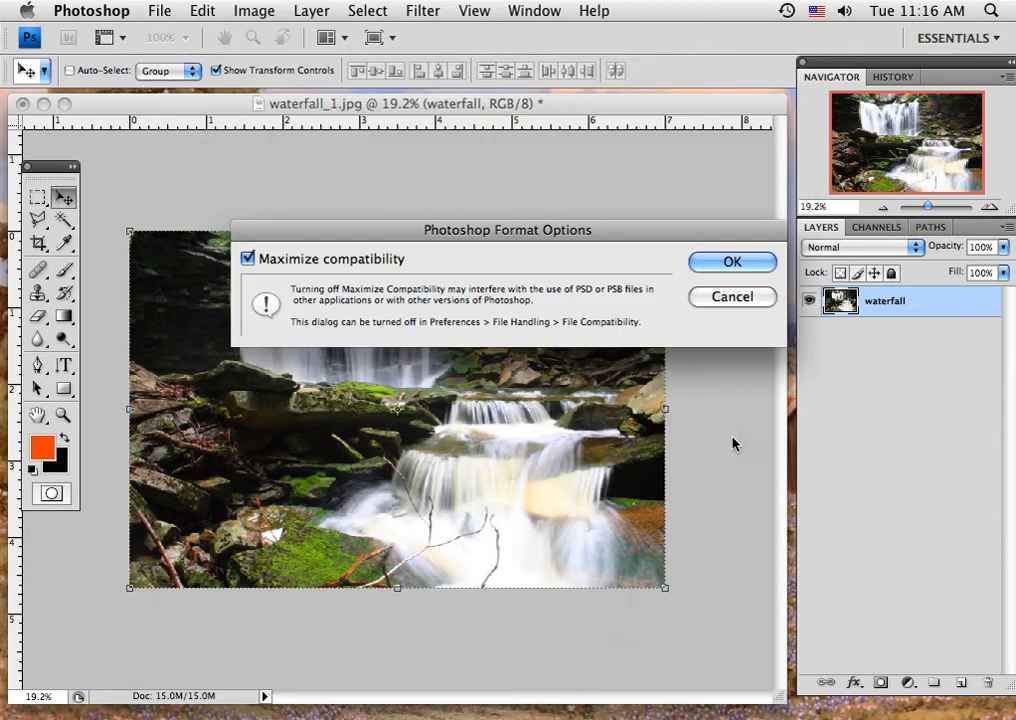
click(730, 263)
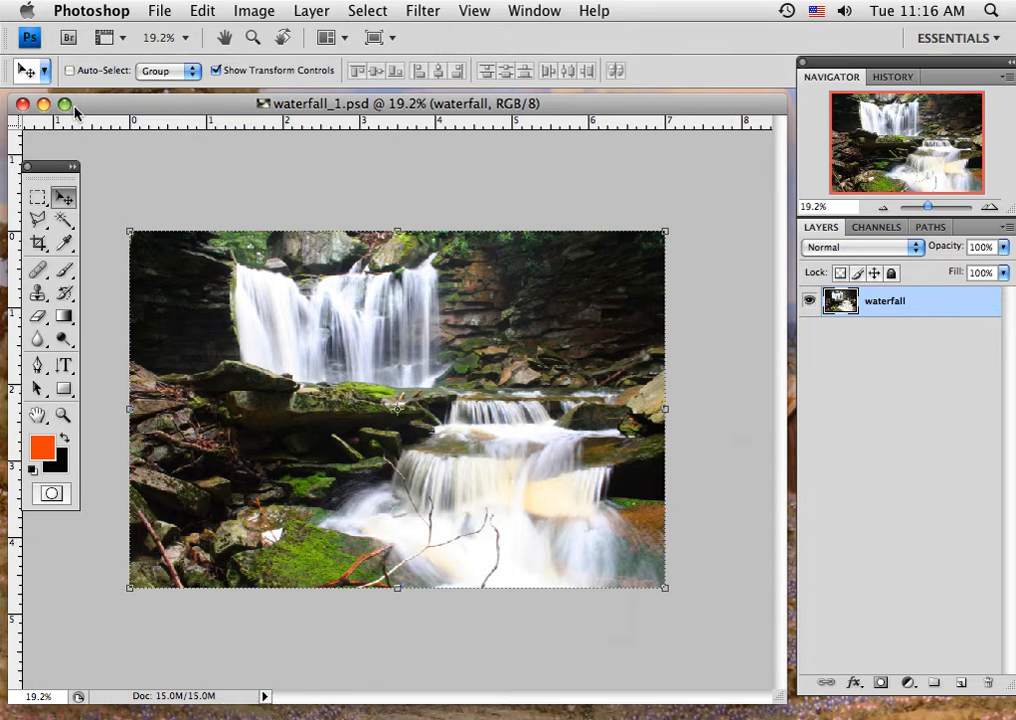
Switch to Finder with all other applications hidden and move the original waterfall_1 image from the desktop to the Trash
drag(60, 101, 89, 110)
click(6, 130)
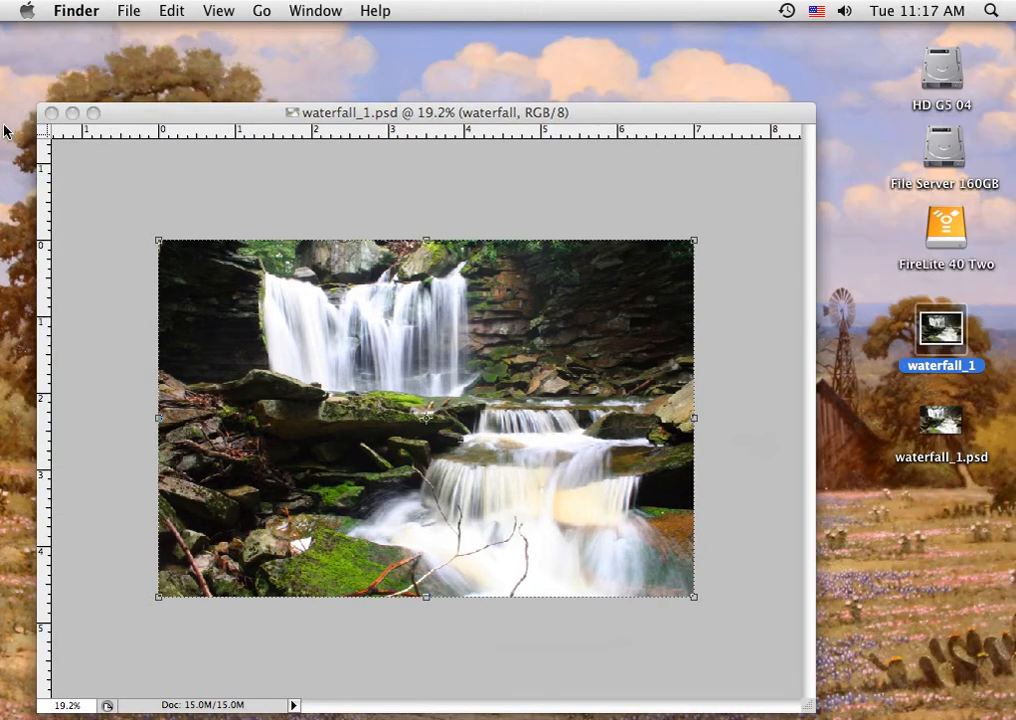
click(68, 12)
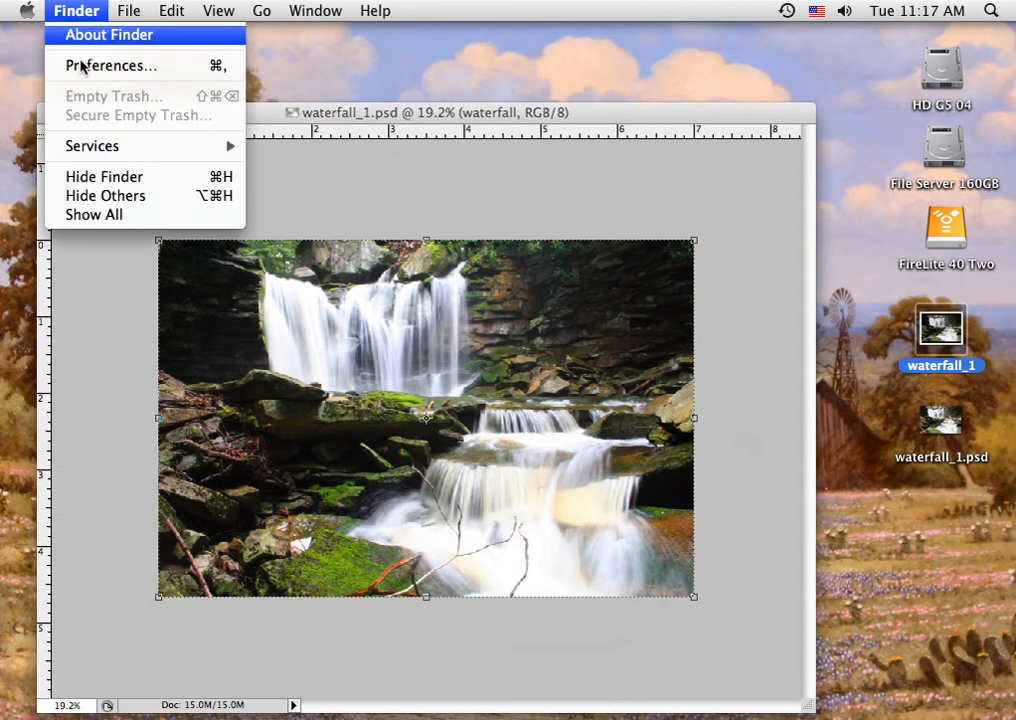
click(99, 195)
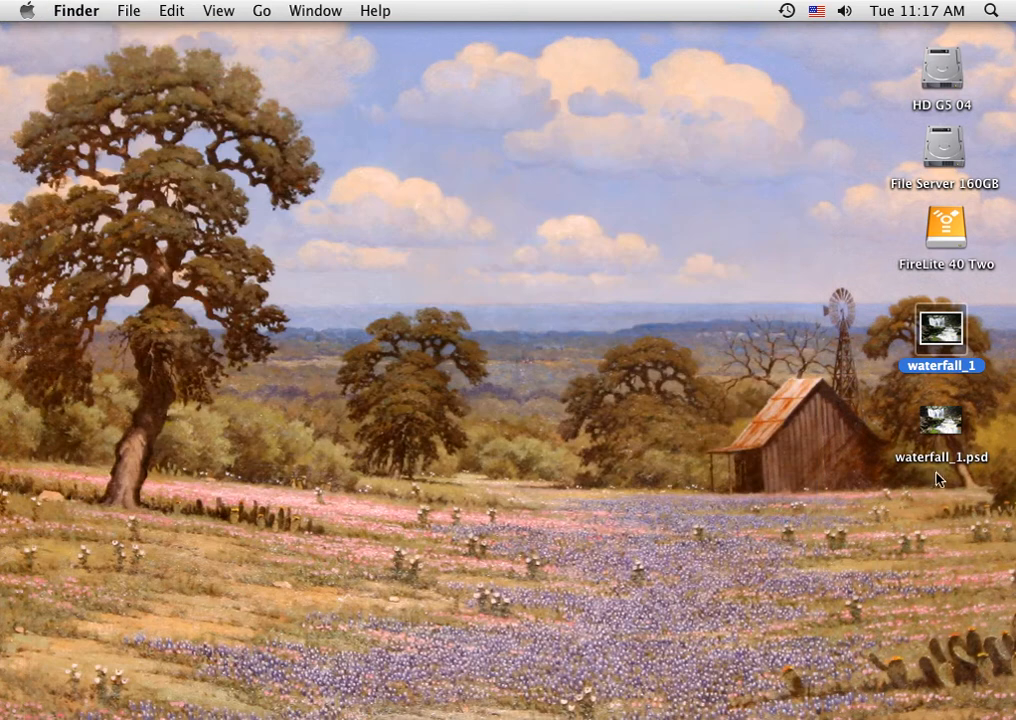
click(895, 344)
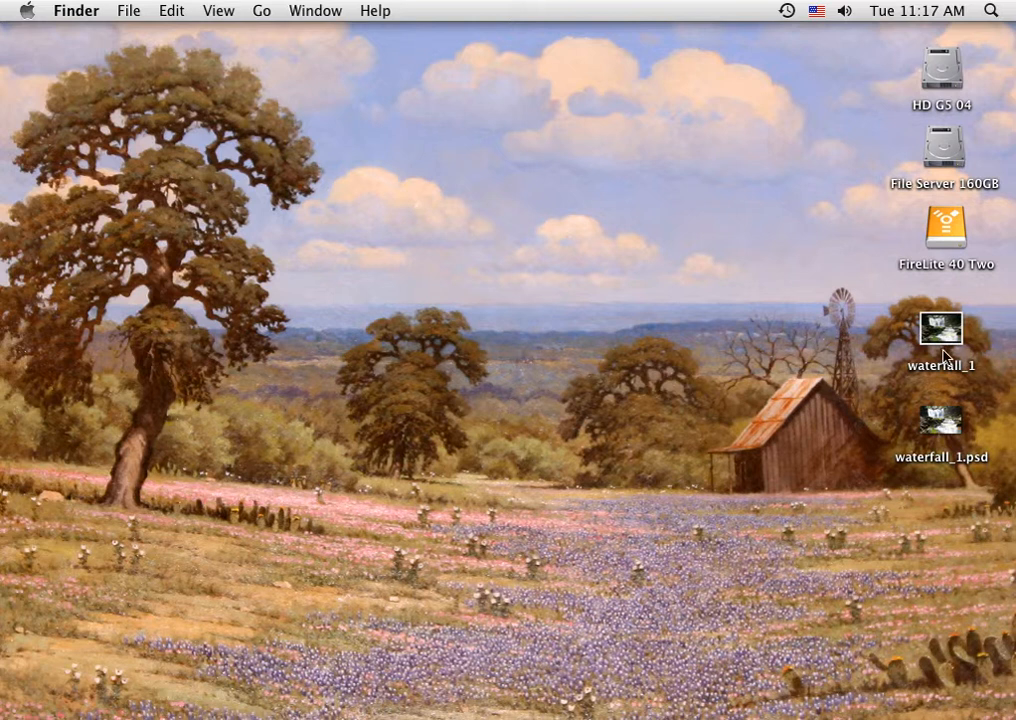
drag(940, 335, 1000, 702)
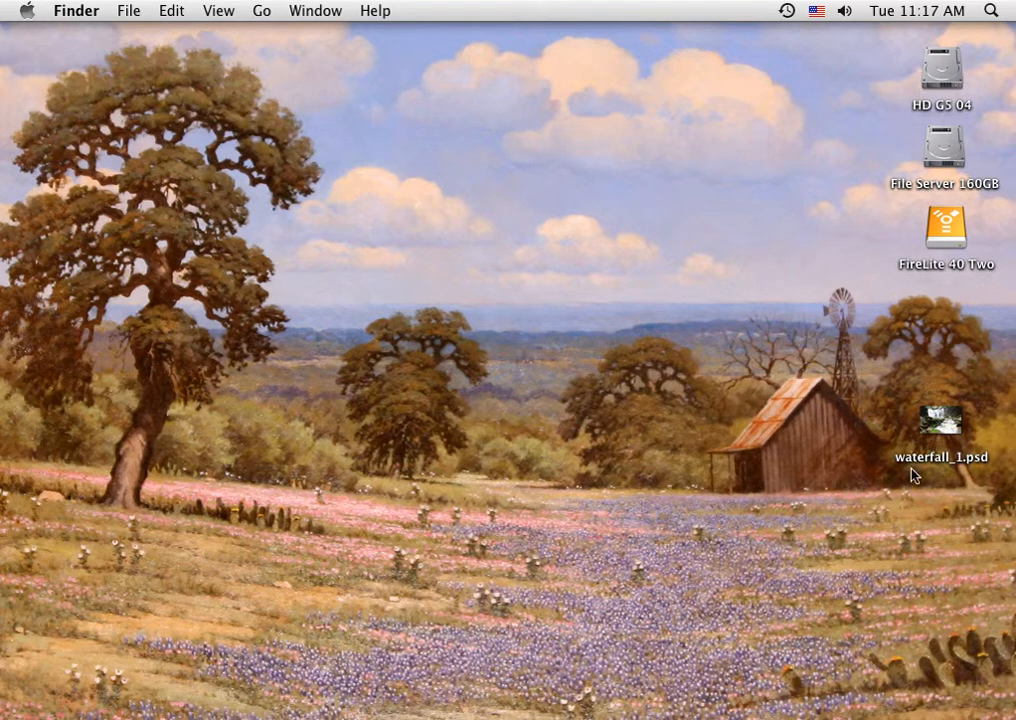
Open waterfall_1.psd from the desktop in Adobe Photoshop CS4
drag(935, 420, 842, 580)
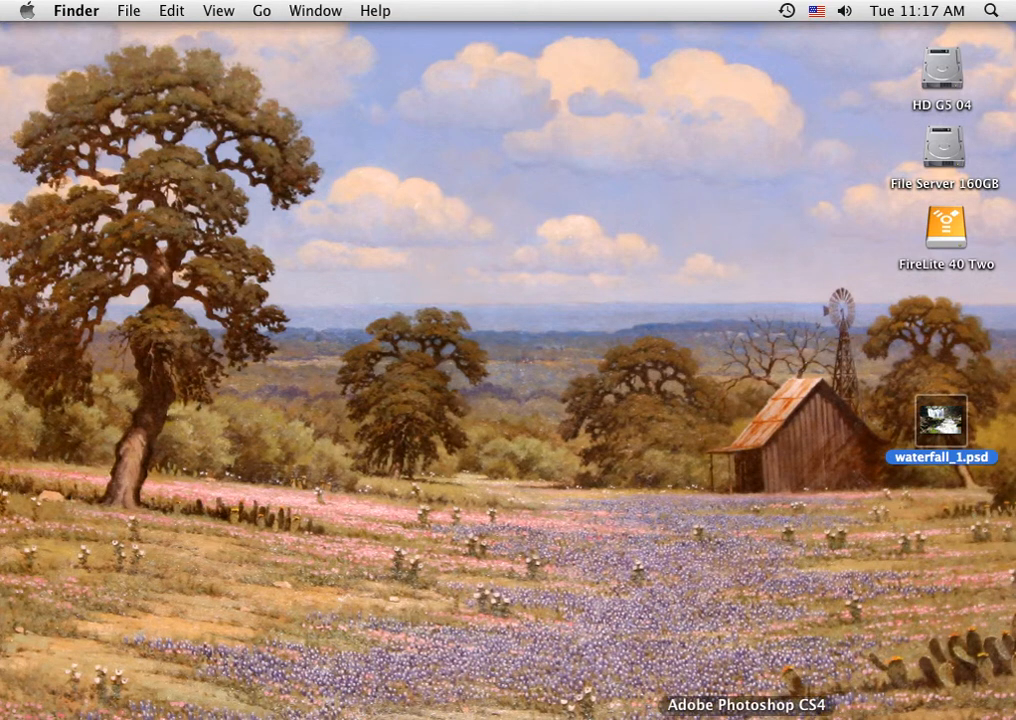